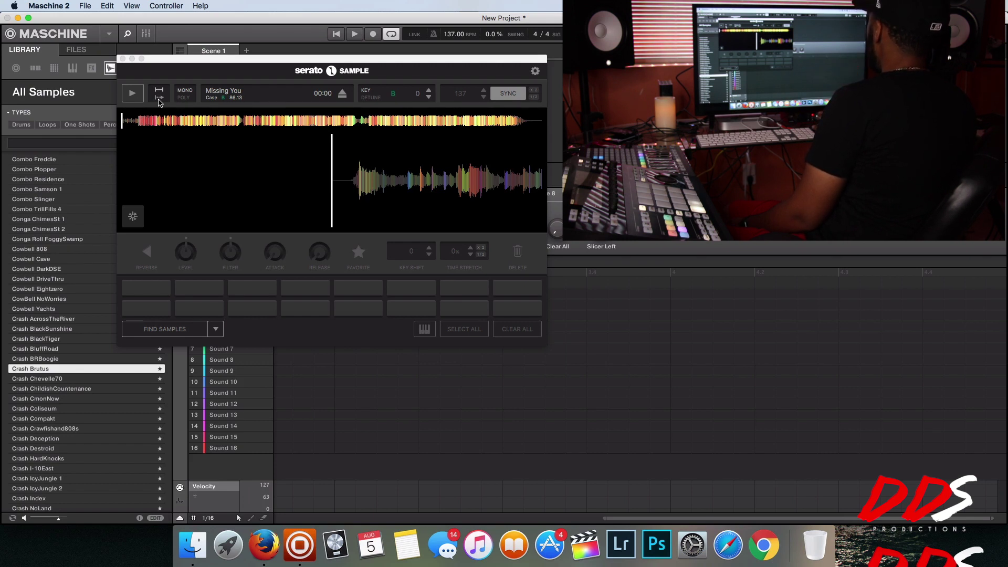
Step: Change the pad playback mode and fill the sixteen pads with slices of "Missing You" using Find Samples
left_click(156, 104)
mouse_move(281, 169)
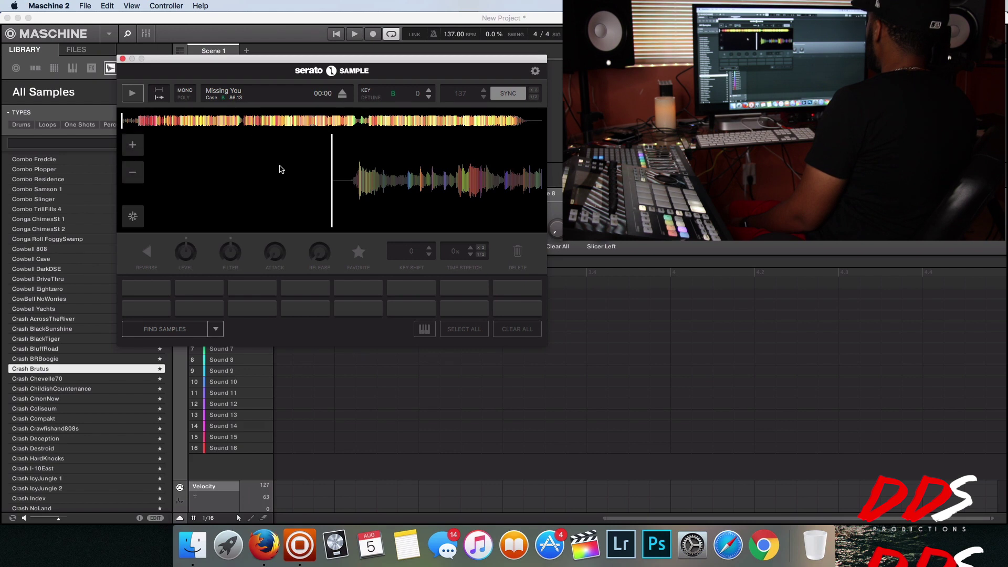
left_click(215, 329)
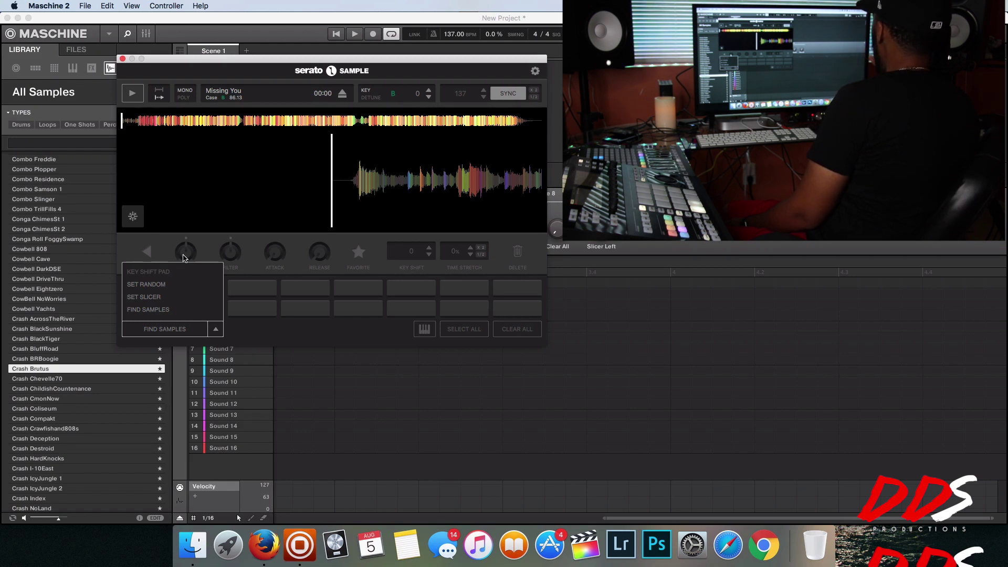
left_click(151, 285)
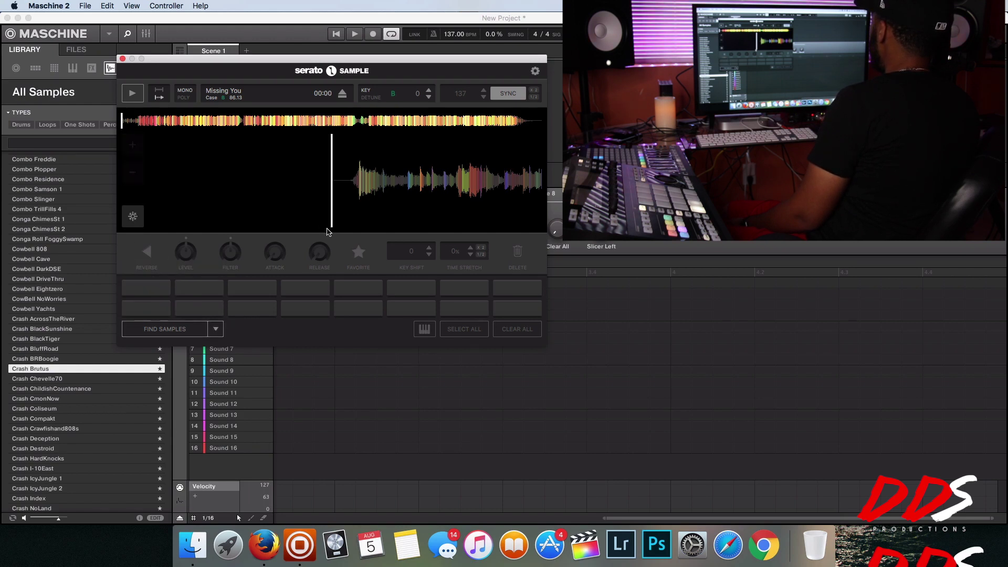
left_click(214, 333)
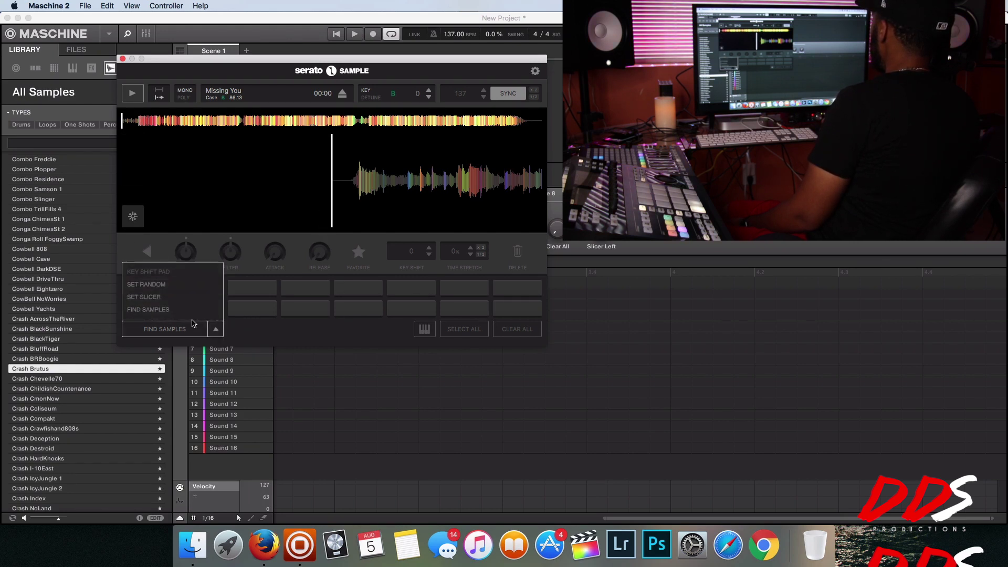
left_click(174, 286)
left_click(164, 330)
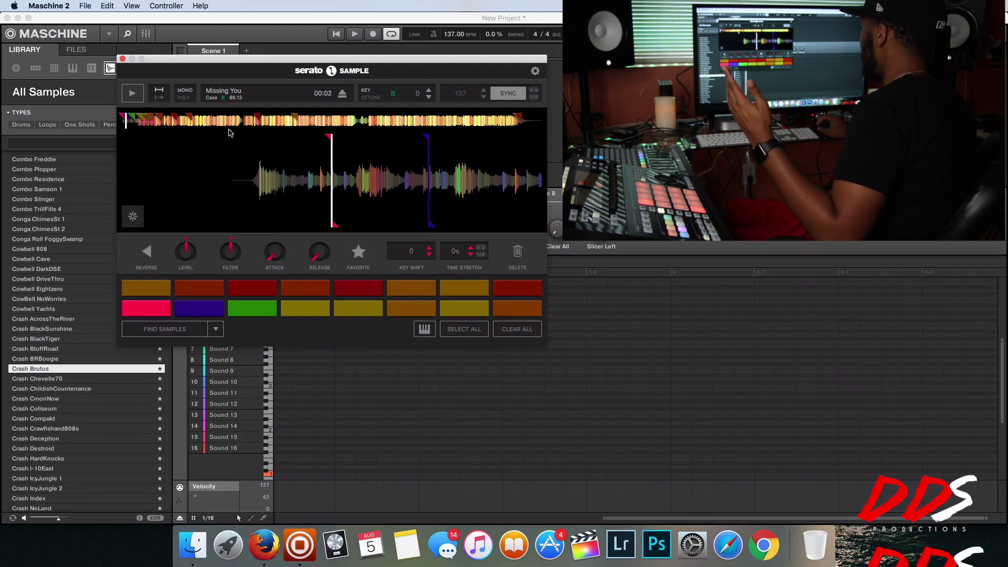
Step: Set the project tempo to 147 BPM and give the sample half tempo with a +2 key shift
mouse_move(292, 142)
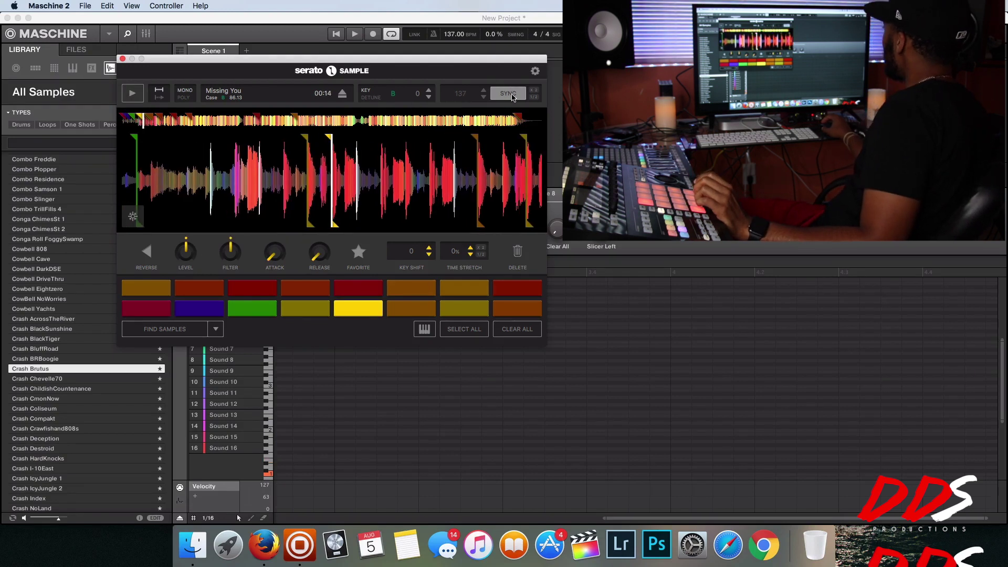
left_click(450, 36)
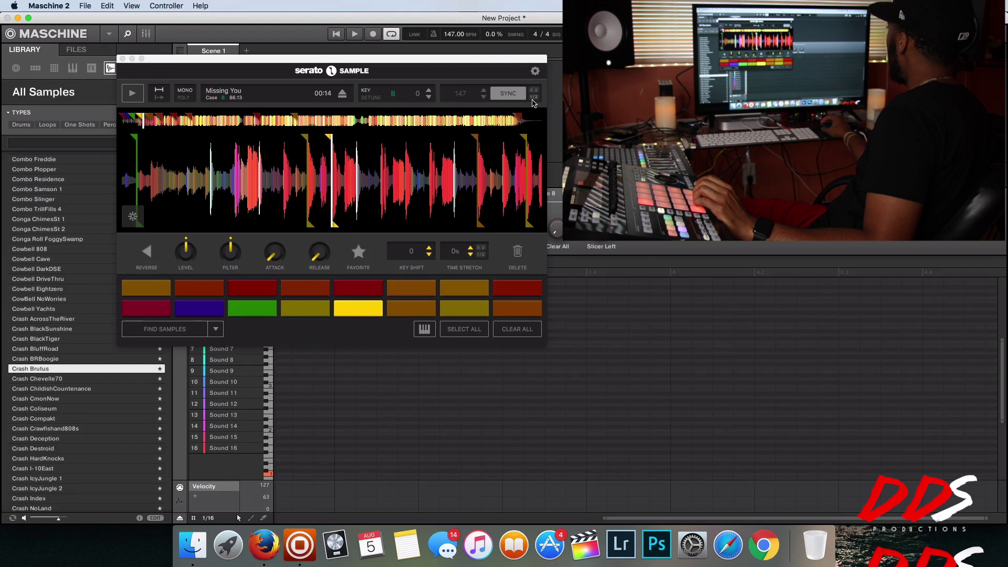
left_click(533, 97)
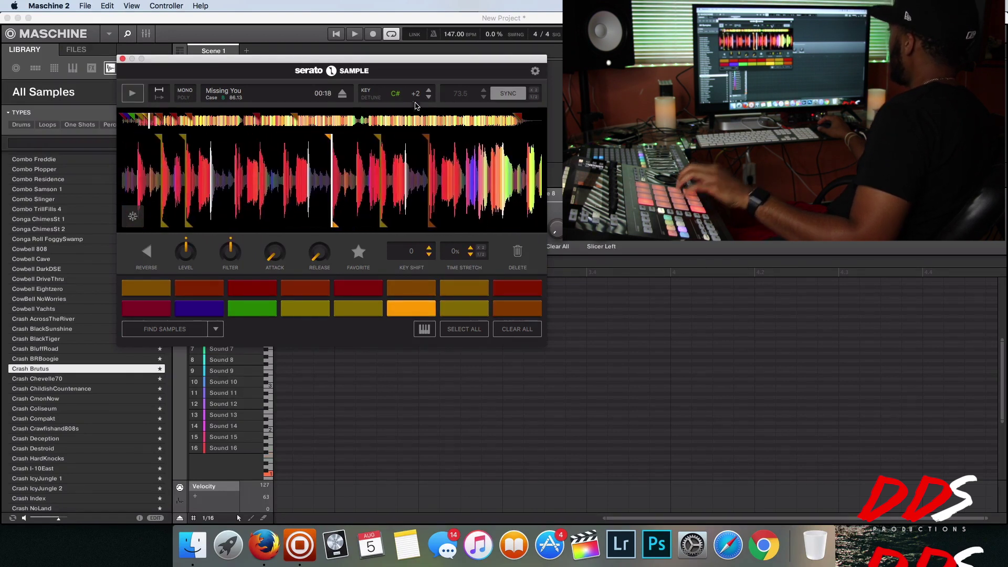
Step: Clear all pads and fill them again using Find Samples
left_click(509, 334)
left_click(216, 329)
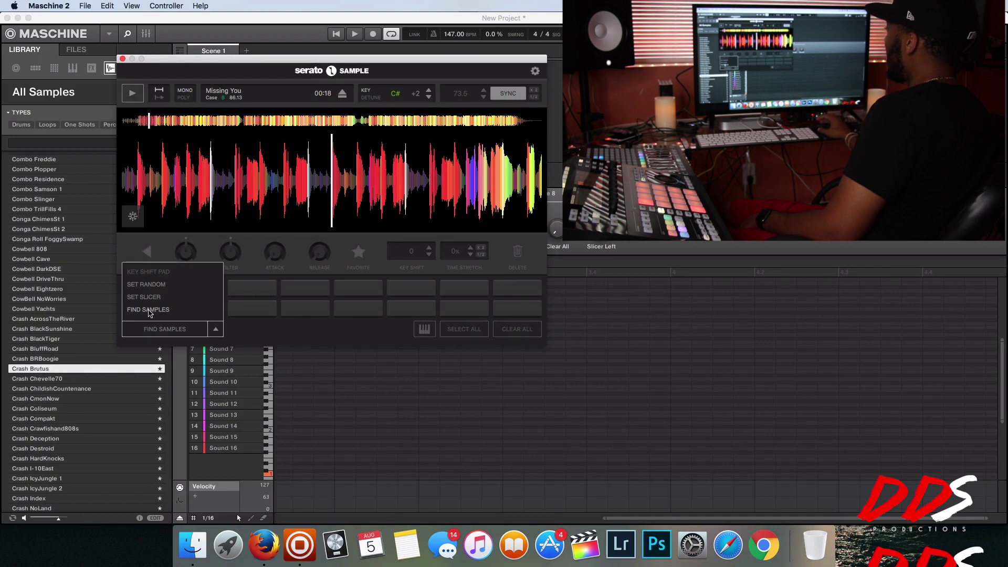
left_click(150, 310)
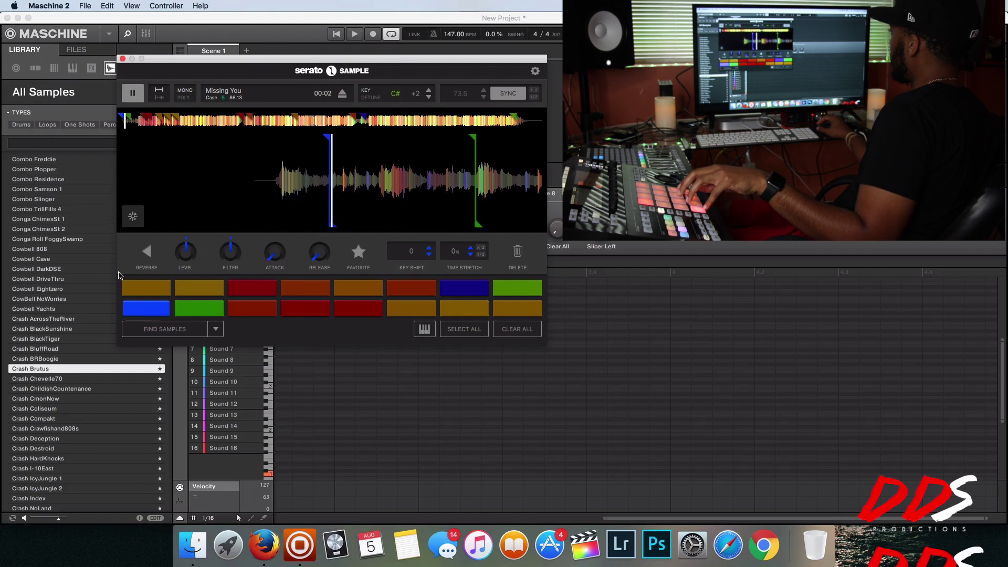
Step: Replace the pad slices with random ones from across the song using Set Random
left_click(165, 329)
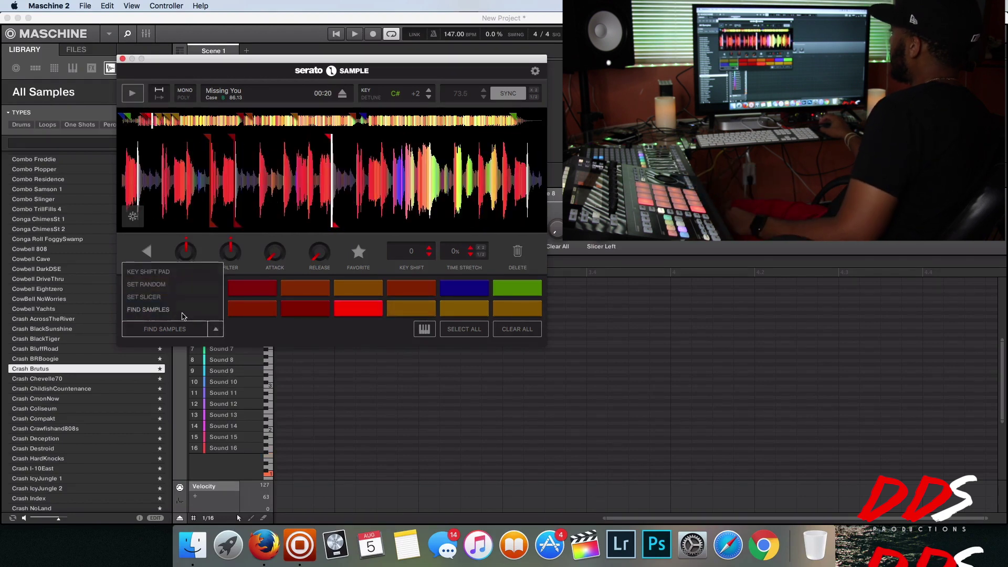
left_click(152, 283)
left_click(199, 329)
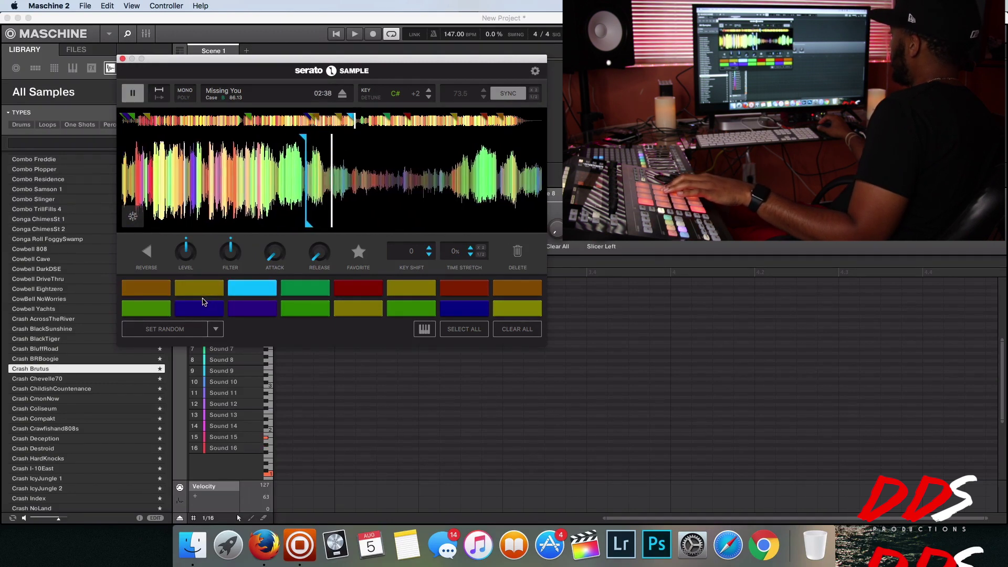
left_click(215, 331)
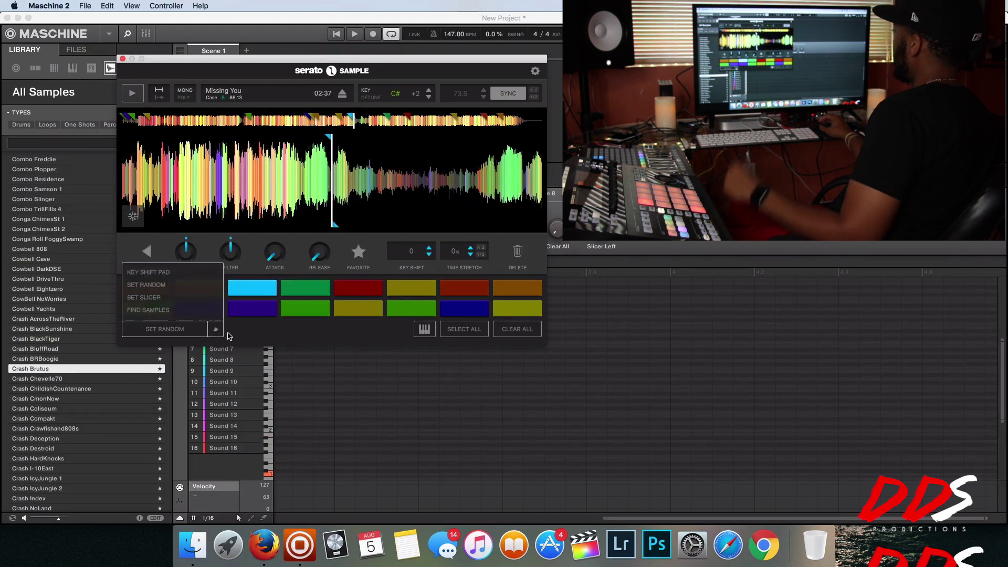
Step: Clear all pads, play the intro, and place the playhead exactly on the first strong hit at about 0:11
left_click(503, 333)
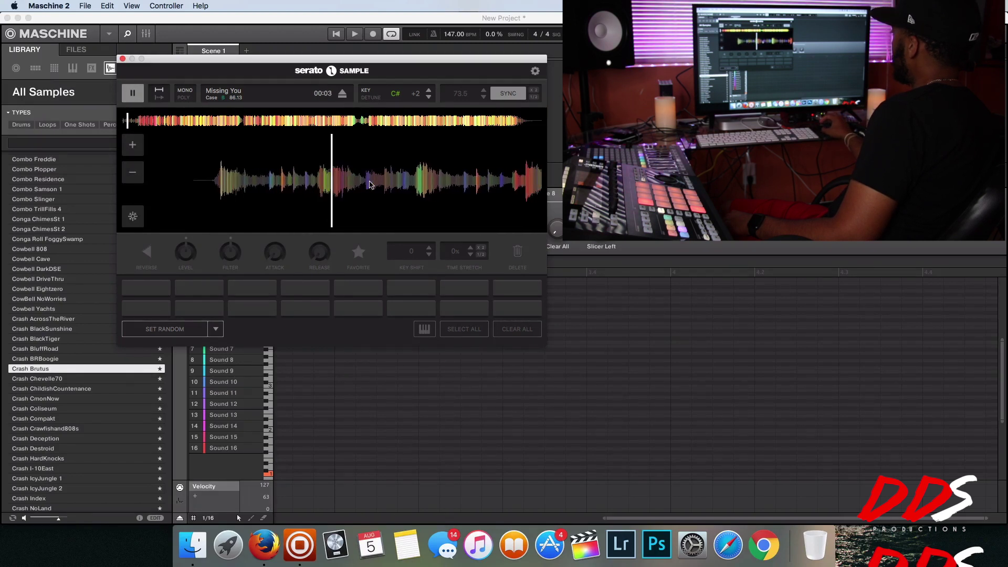
left_click(132, 94)
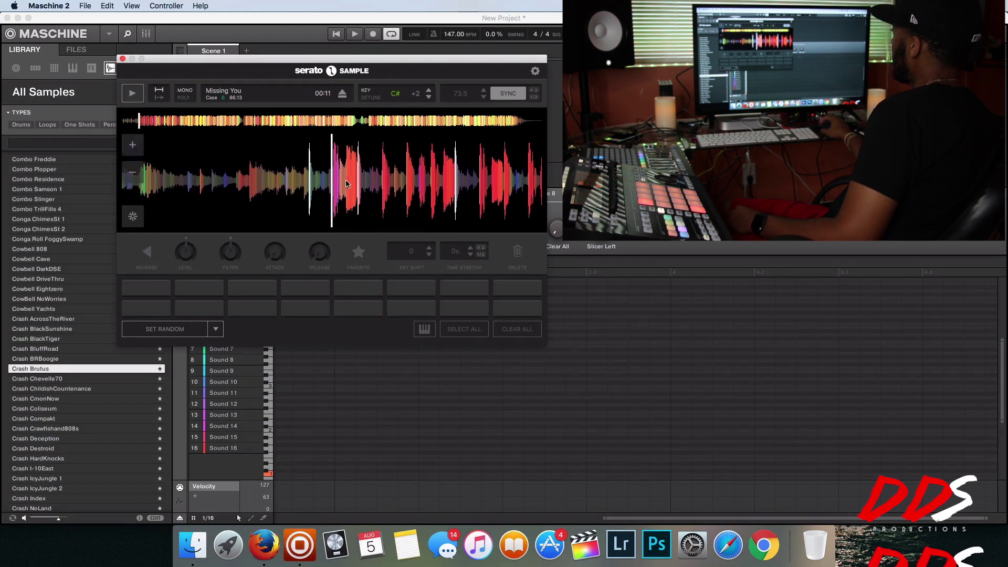
scroll(332, 175, "up", 3)
left_click_drag(396, 176, 346, 177)
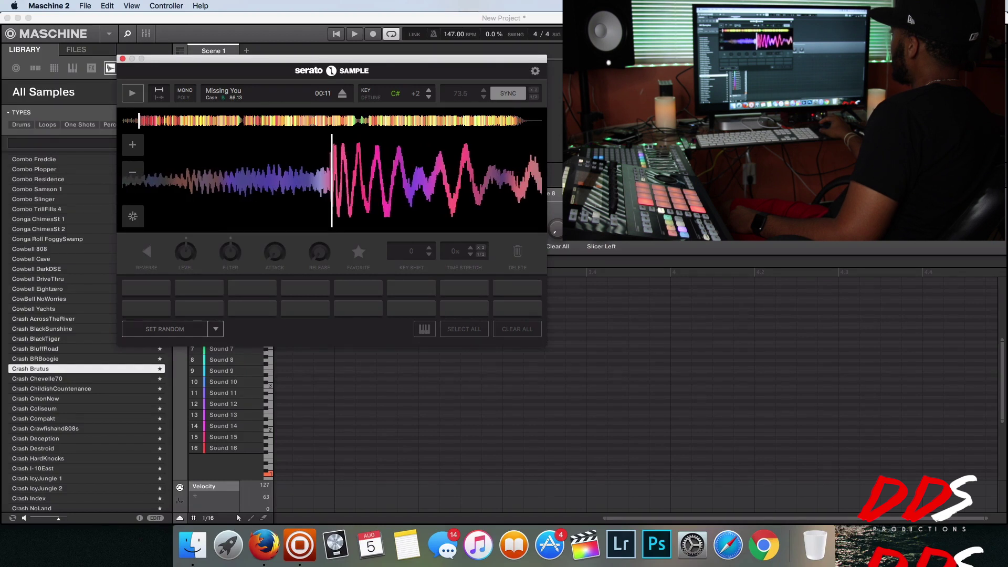
Step: Slice the song across the pads with Set Slicer at a slice value of 16, starting from the playhead
left_click(216, 329)
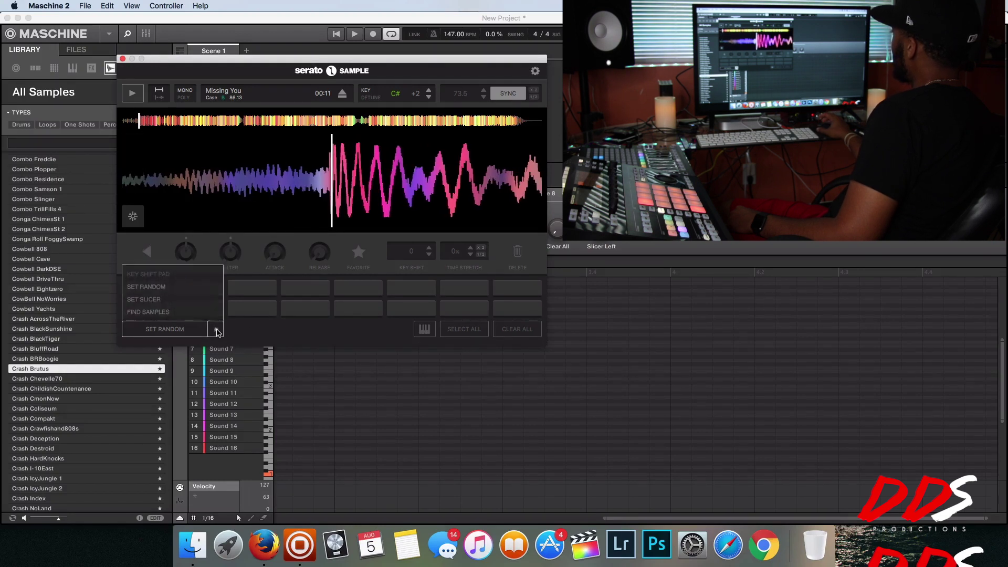
left_click(144, 298)
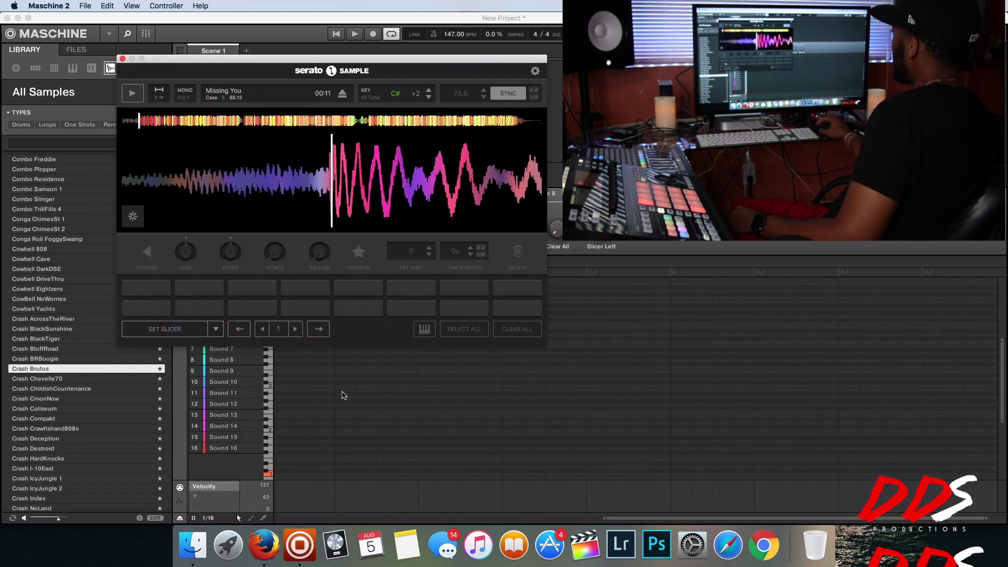
left_click(295, 329)
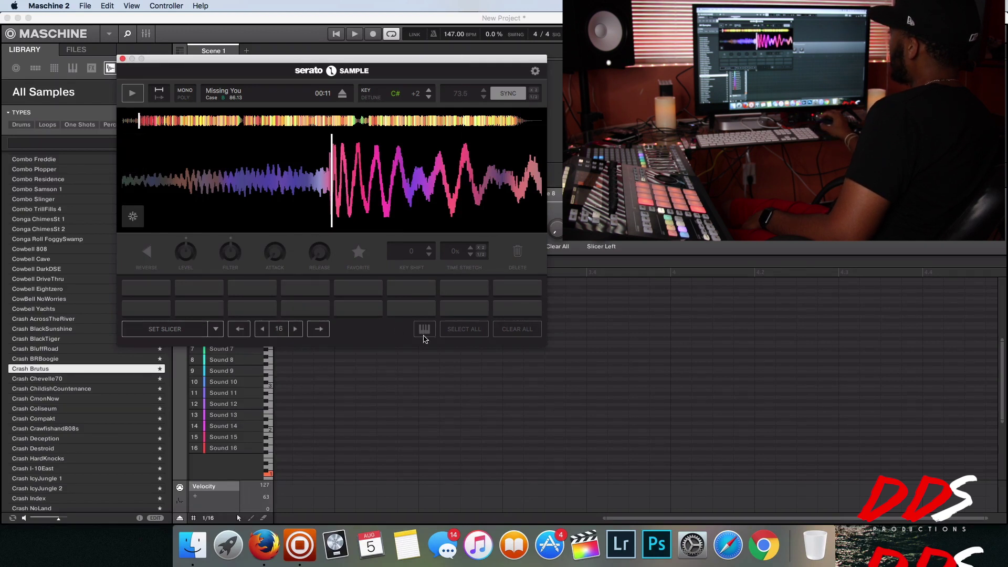
left_click(152, 329)
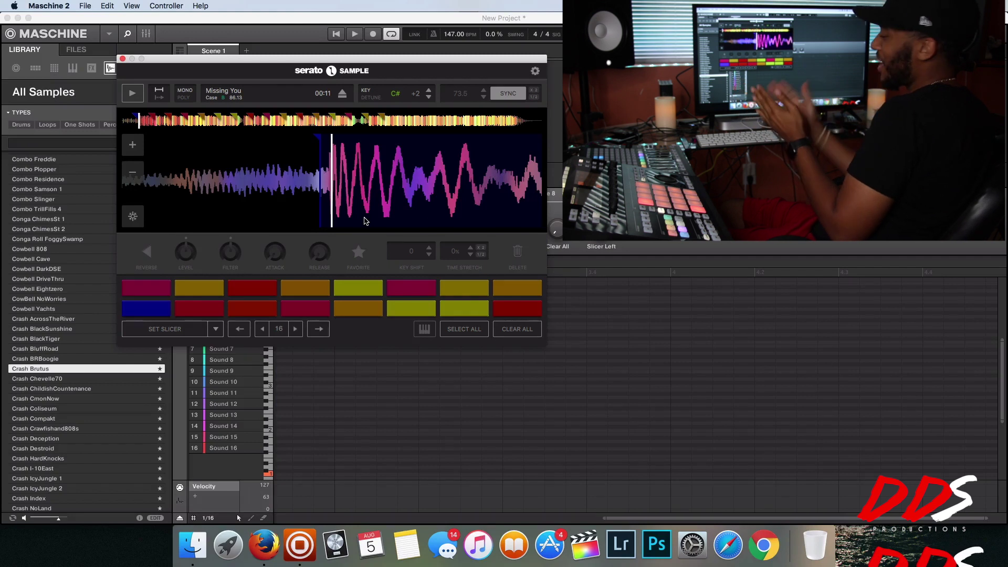
Step: Audition the first slices with the waveform zoomed out enough to show whole slice regions
key("space")
key("space")
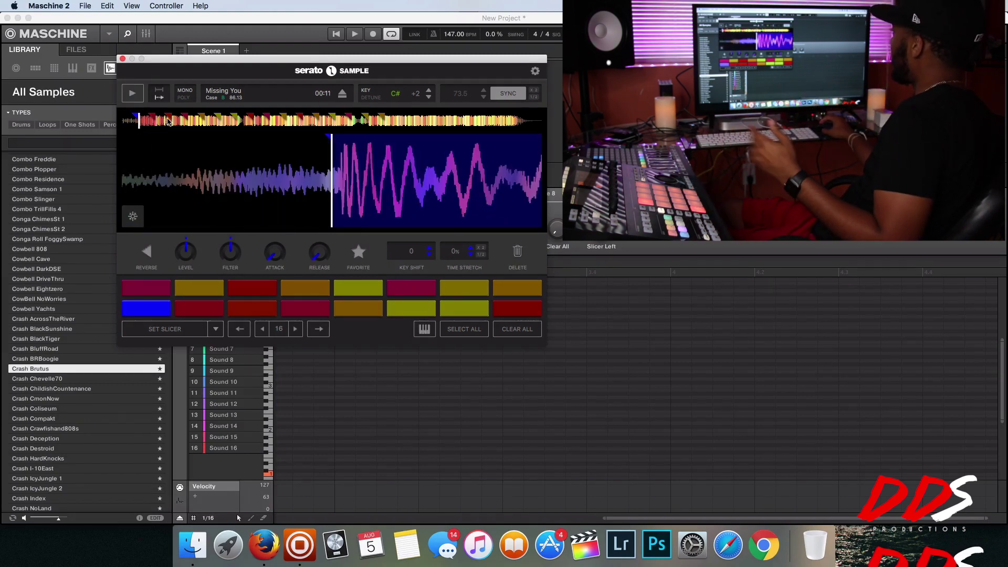
key("space")
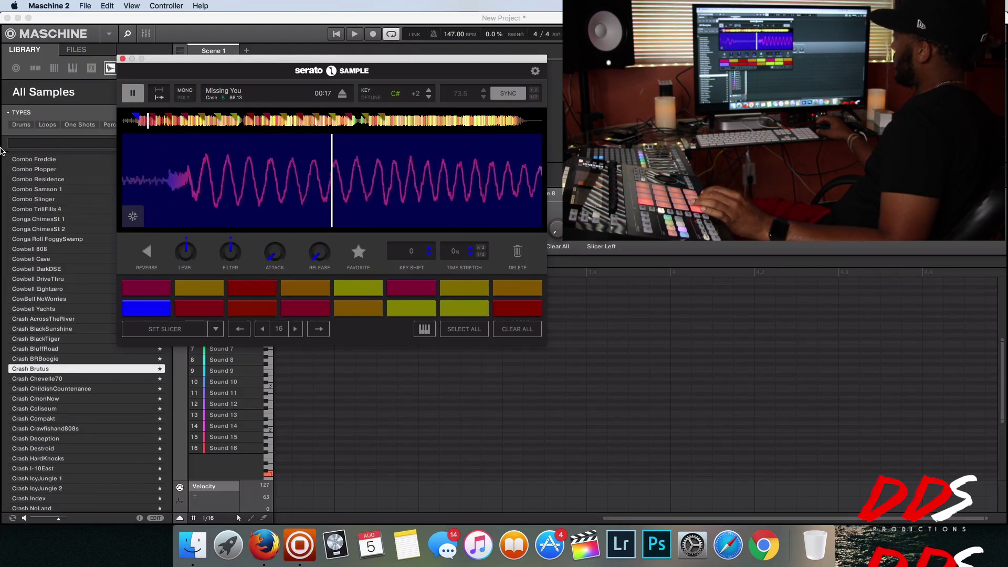
left_click(132, 170)
left_click(133, 170)
left_click(132, 171)
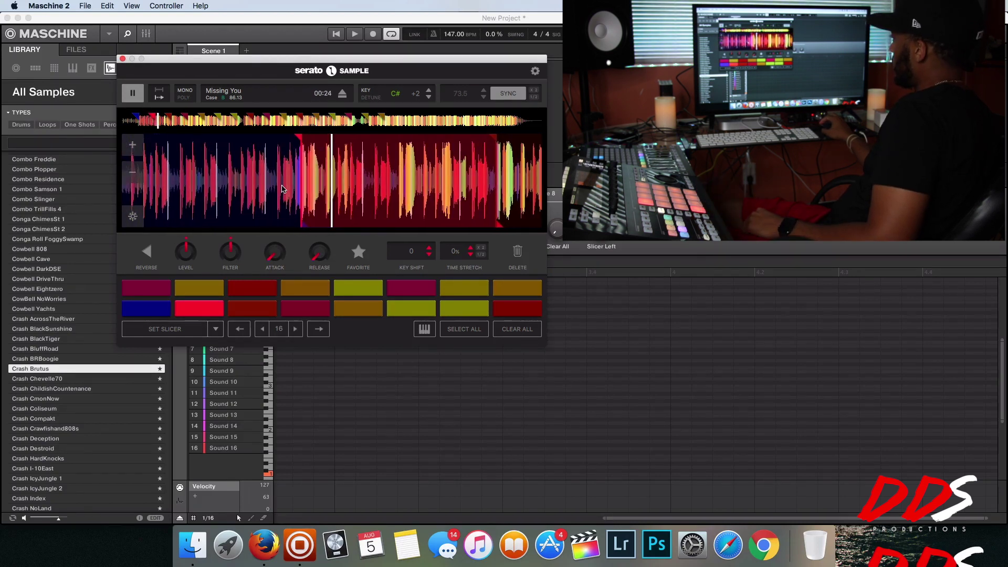
Step: Set the sample's key shift to +3 and audition several of the middle pads
left_click(428, 90)
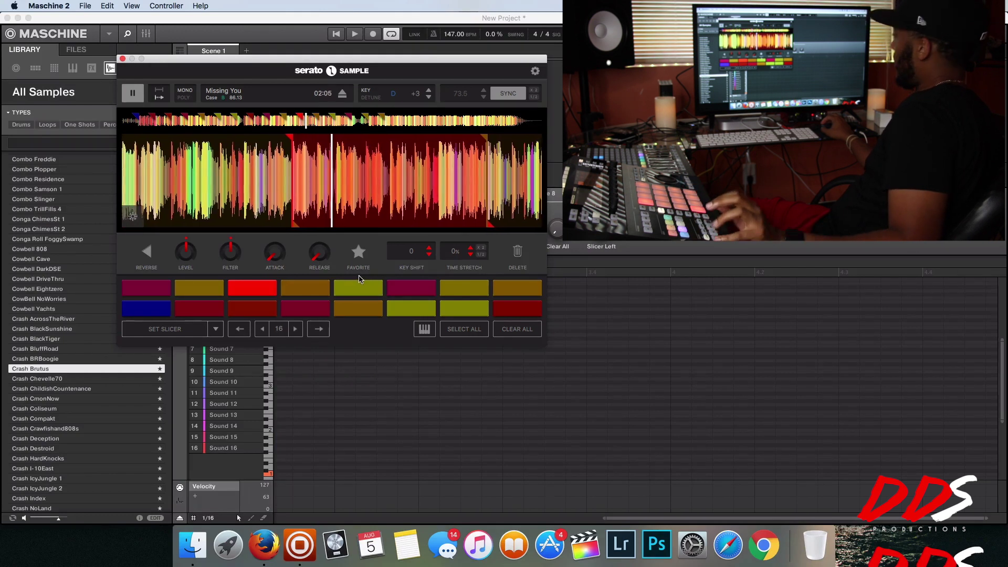
key("space")
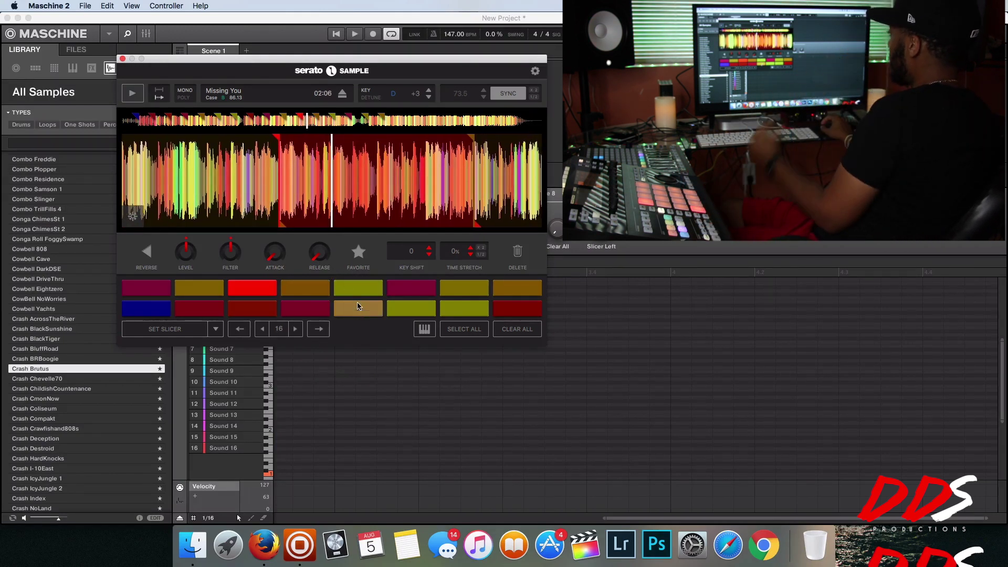
left_click(373, 284)
left_click(404, 287)
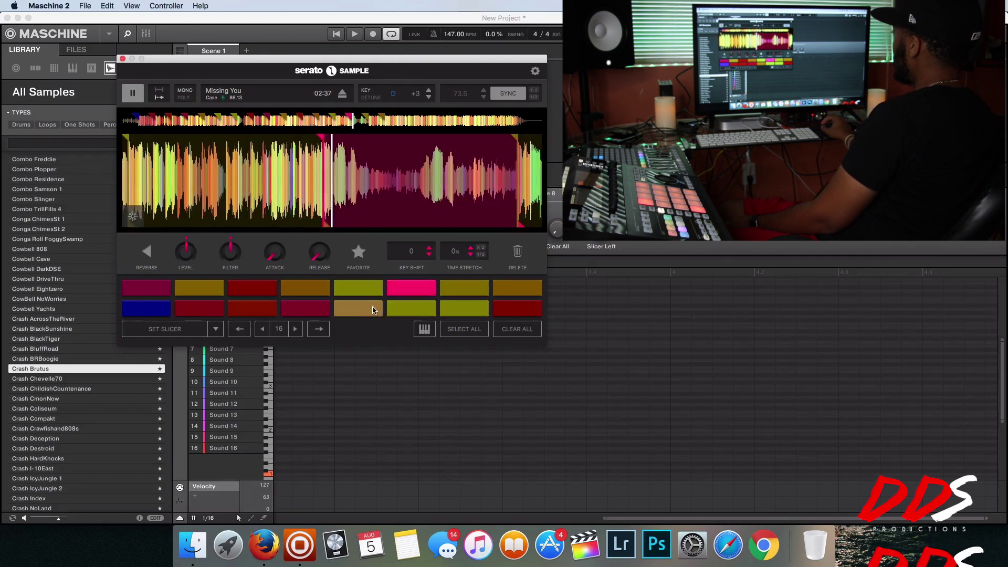
left_click(374, 305)
left_click(394, 292)
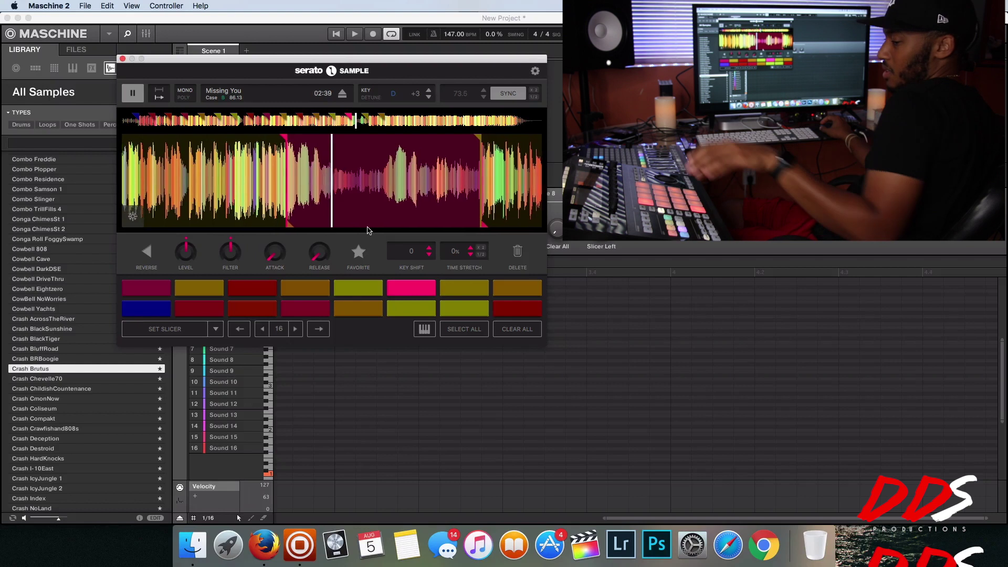
key("space")
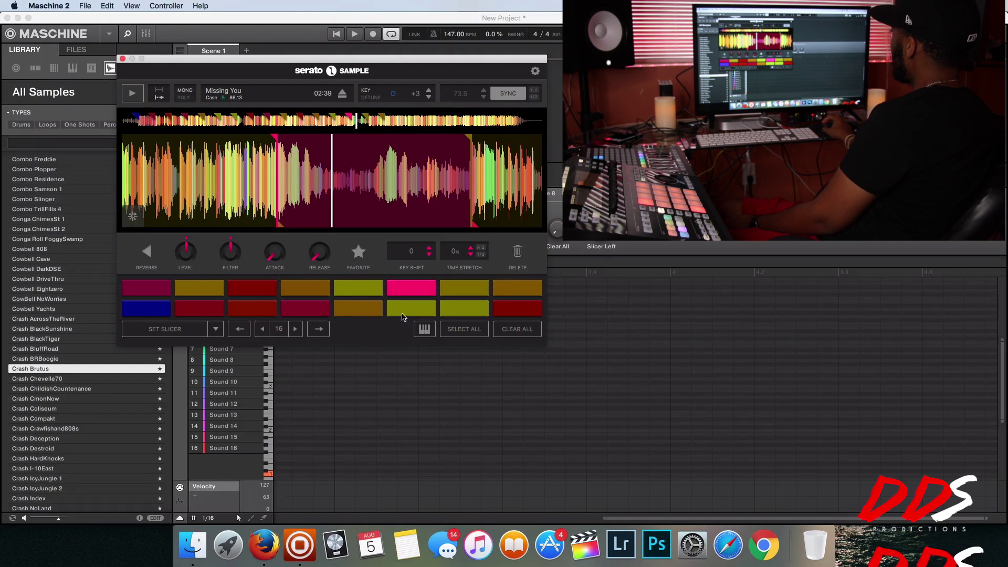
Step: Shift the slice set forward and backward through the song to place other sections on the pads
left_click(319, 331)
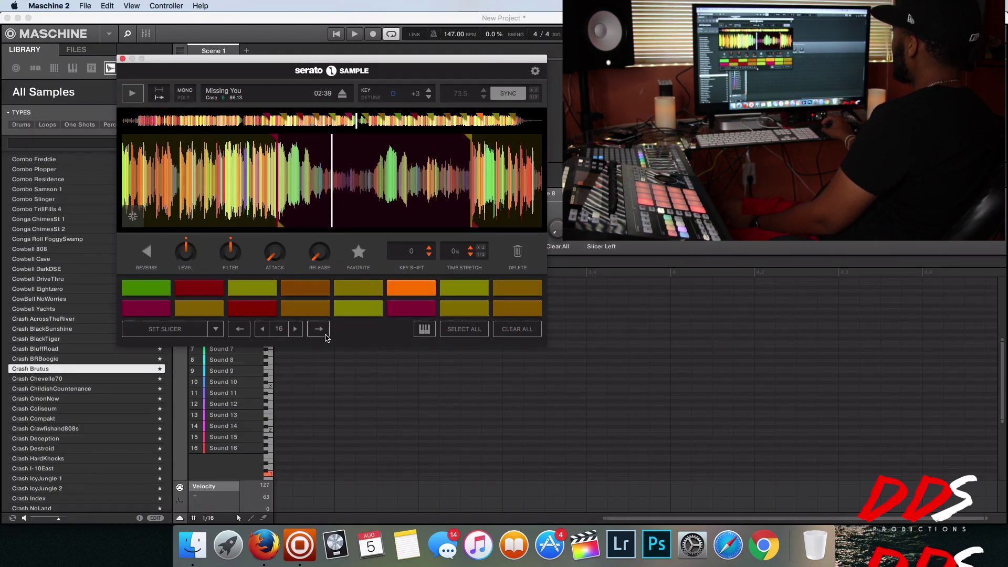
left_click(320, 331)
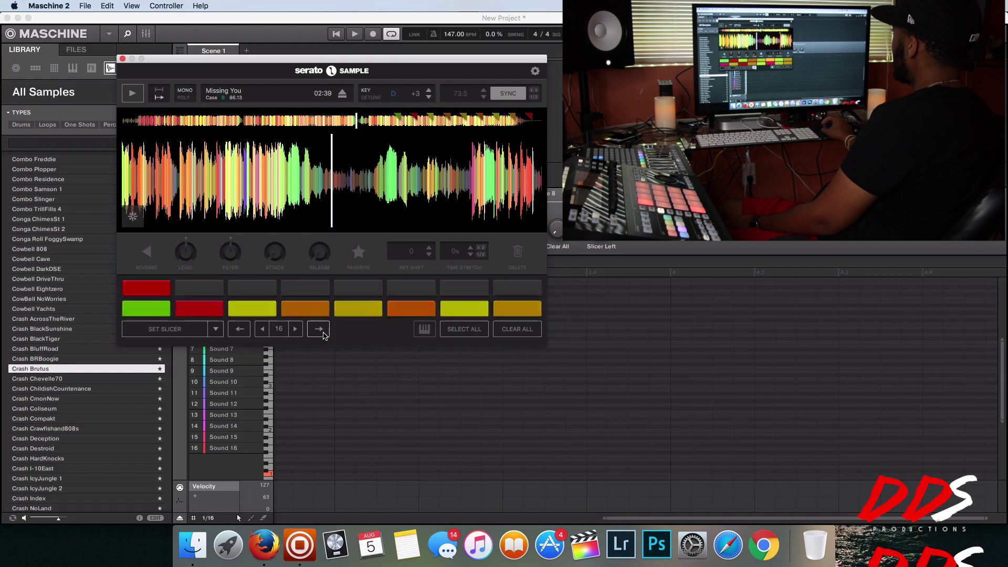
left_click(238, 329)
left_click(236, 331)
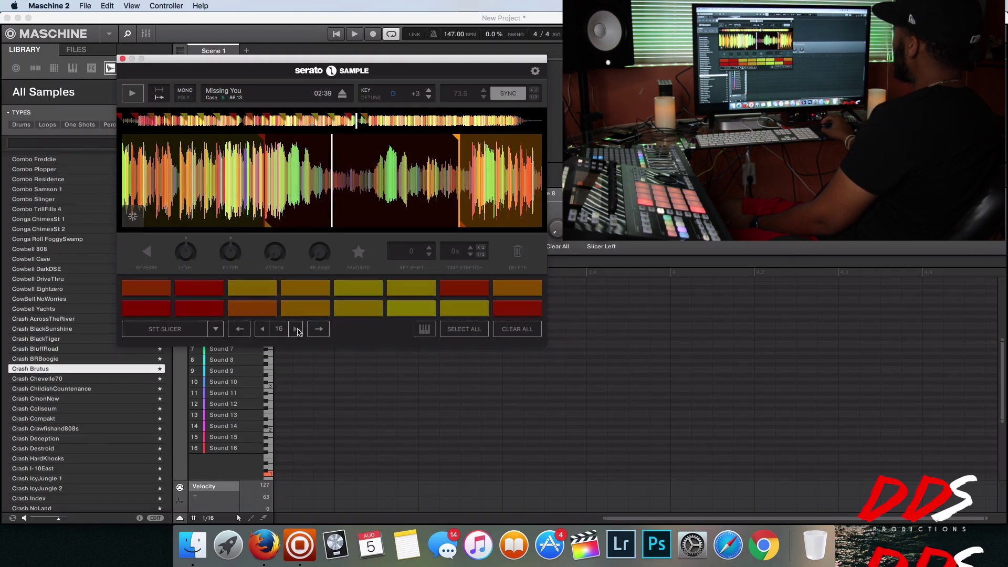
left_click(317, 331)
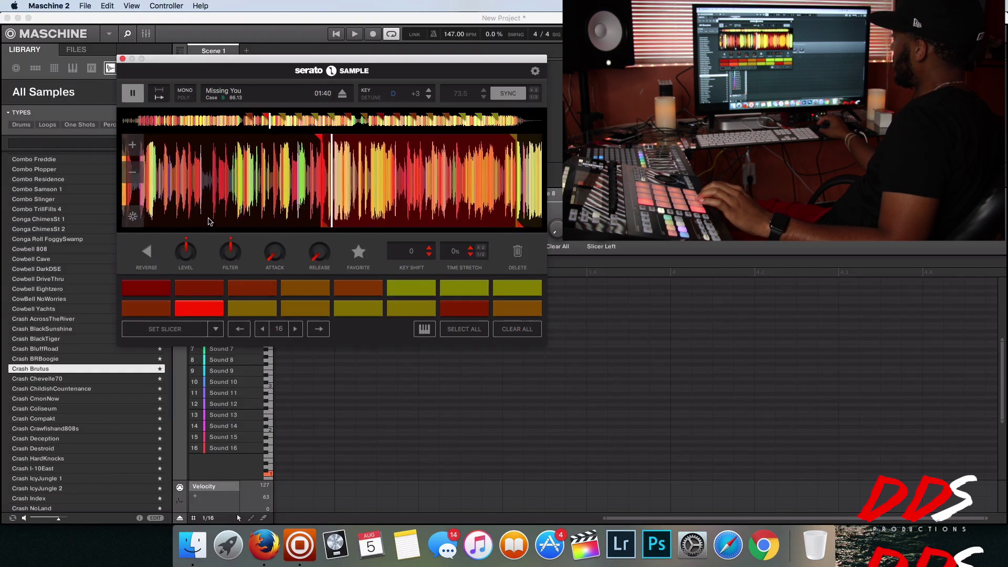
left_click(240, 329)
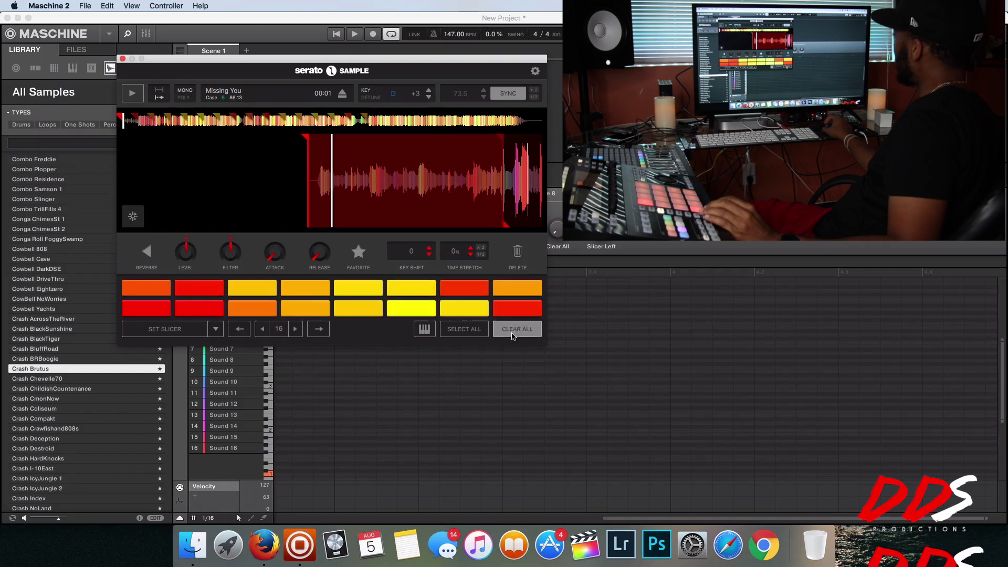
Step: Clear all pads and slice the song again from 0:11 with Set Slicer at a slice value of 16
left_click(517, 328)
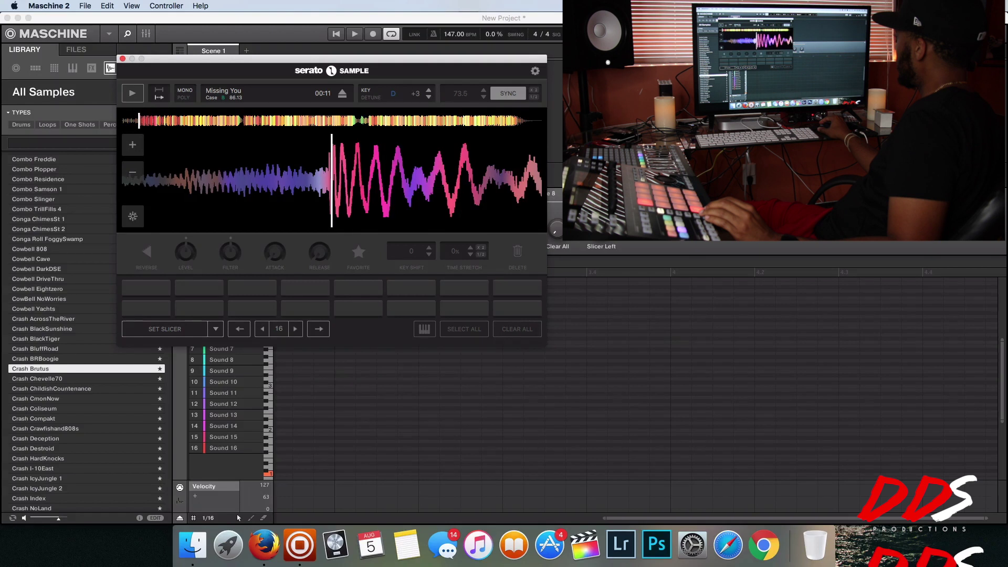
left_click(153, 328)
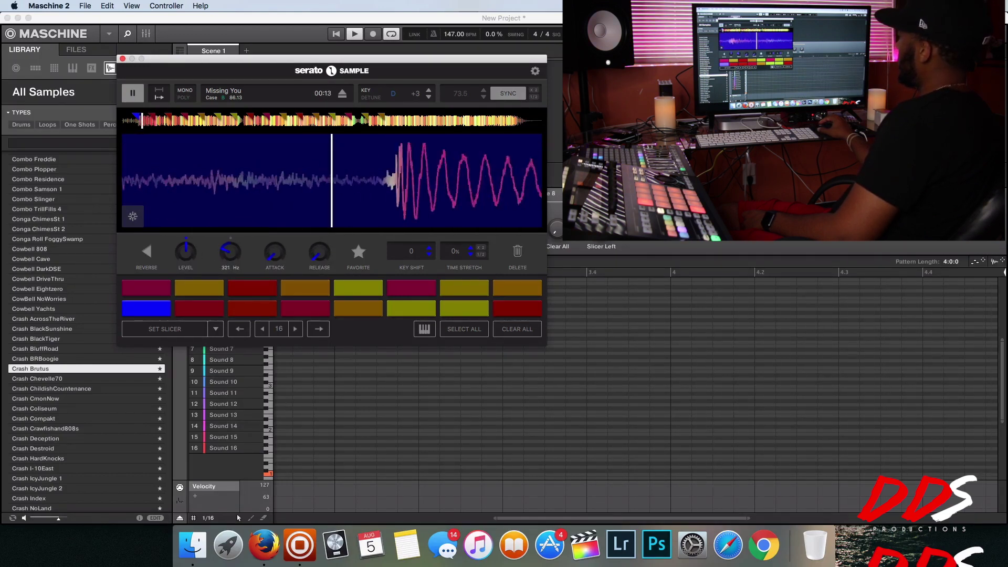
Step: Try a raised level of 4.18 dB and reversed playback on the first slice, returning both to their defaults
mouse_move(187, 254)
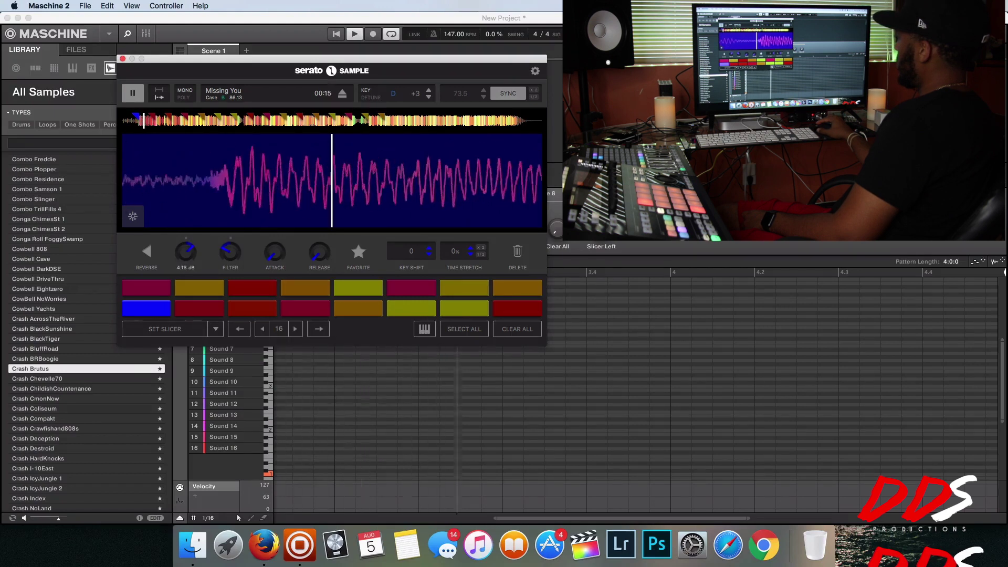
left_click(151, 261)
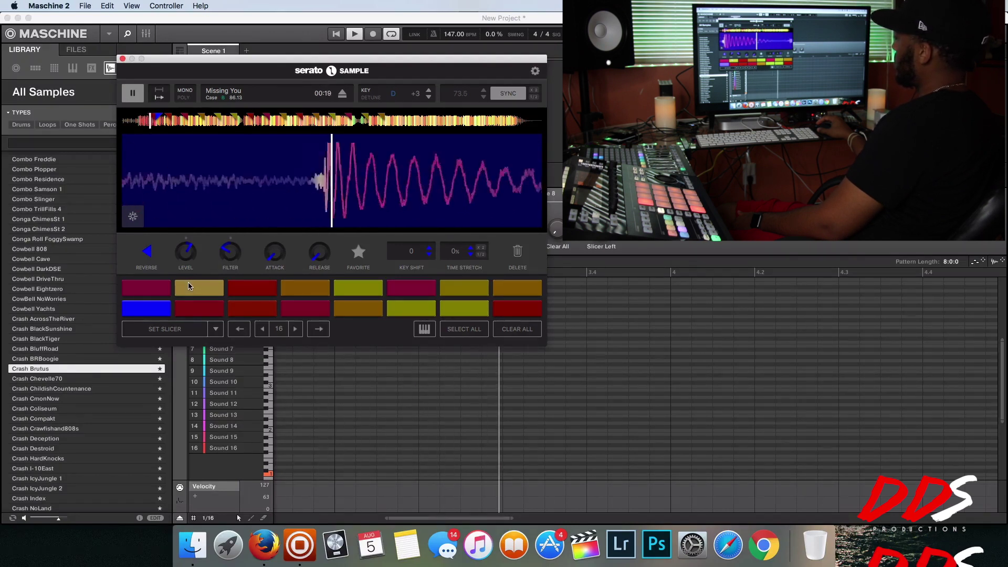
left_click(147, 252)
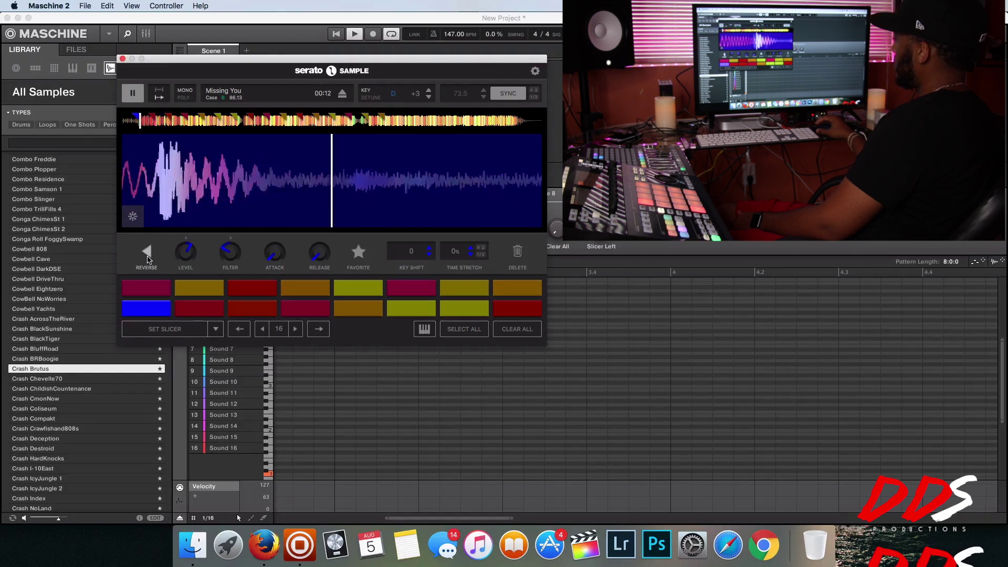
left_click_drag(191, 253, 192, 286)
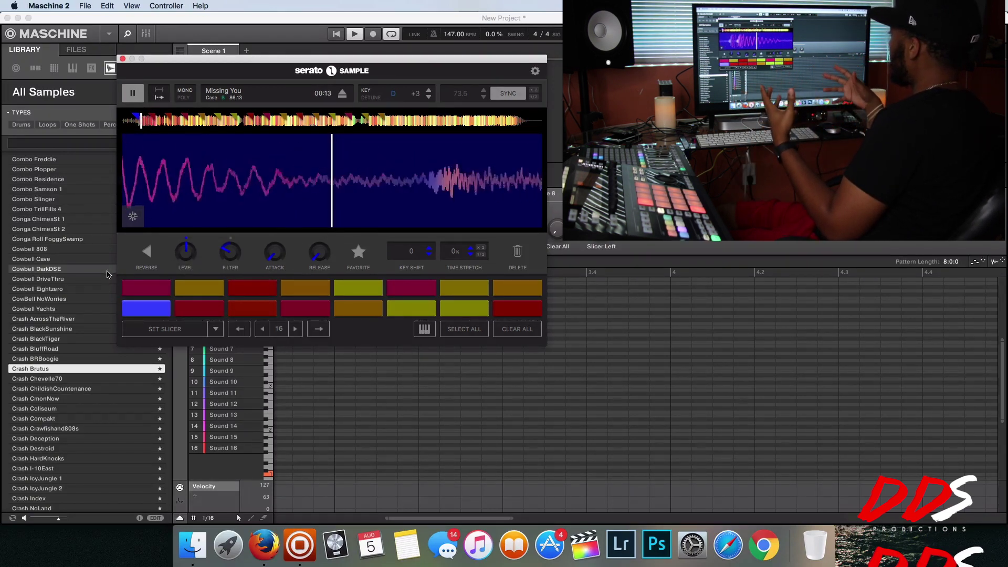
Step: Readjust the first slice's filter and set the song's key shift to +2, auditioning the pads
left_click_drag(250, 66, 498, 60)
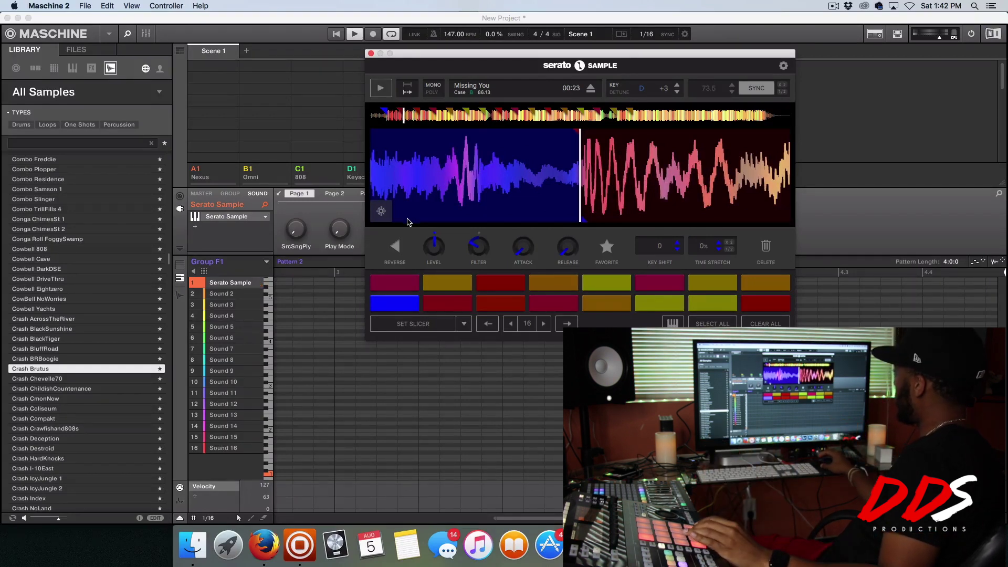
mouse_move(389, 206)
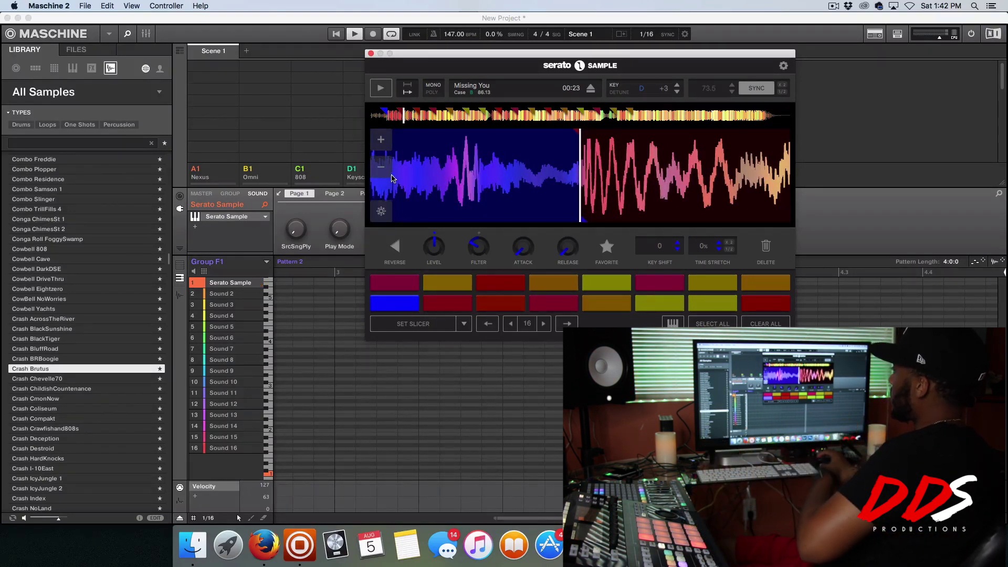
mouse_move(480, 251)
mouse_move(479, 251)
left_mouse_down()
mouse_move(479, 239)
mouse_move(476, 261)
left_mouse_up()
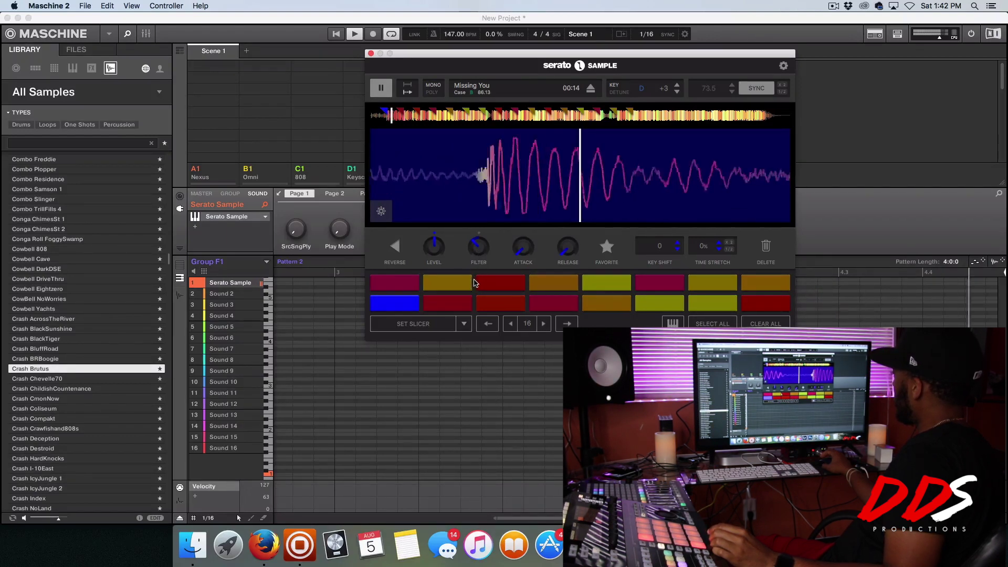
mouse_move(462, 198)
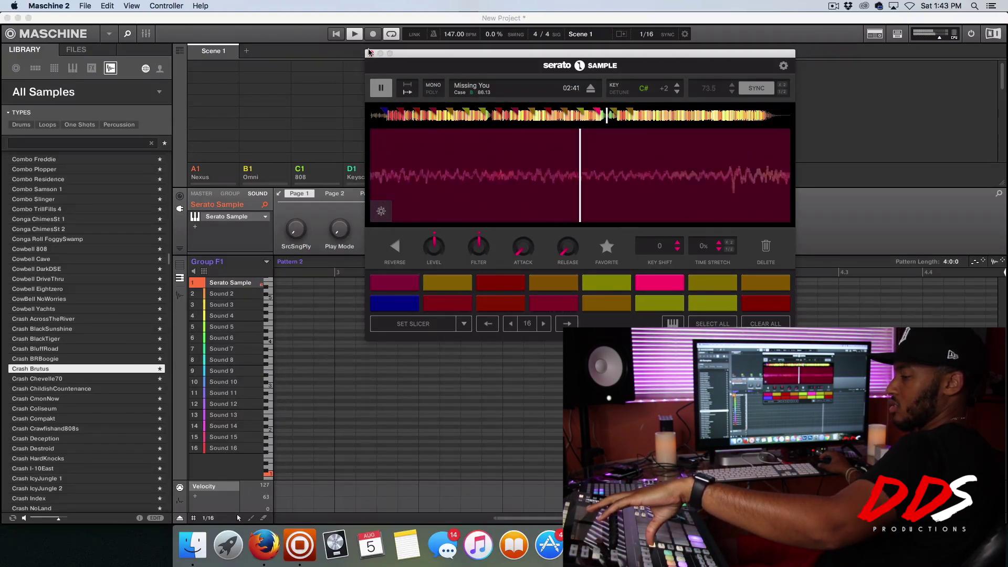
key("space")
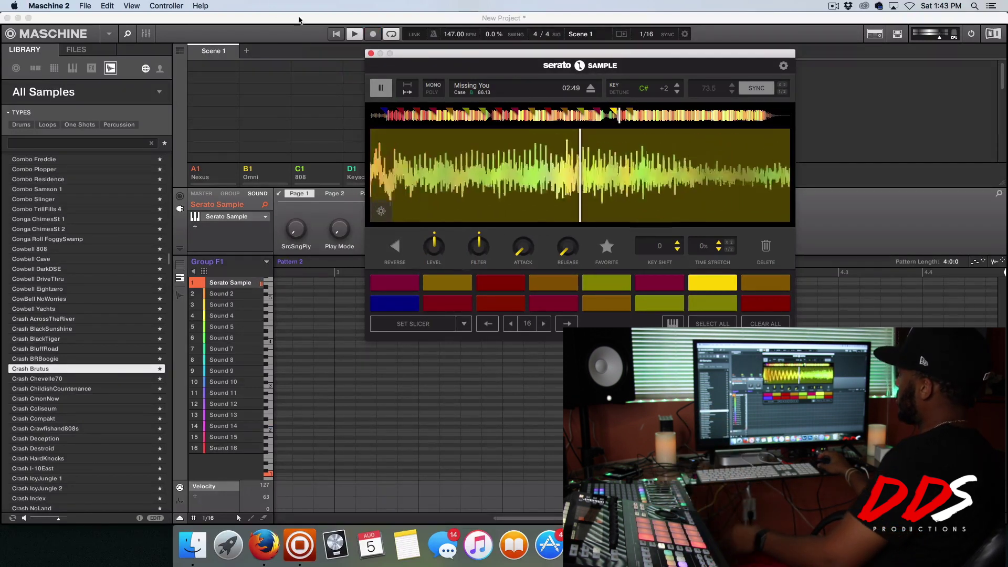
Step: Load the user kit DDS 85 Drums with its patterns into a new group and activate its Pattern 3
left_click(370, 54)
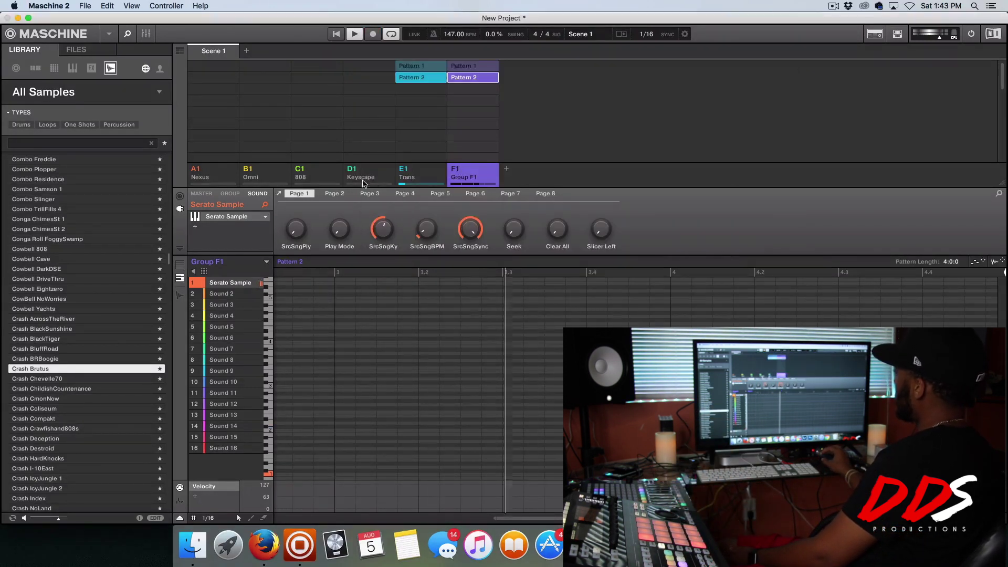
left_click(35, 67)
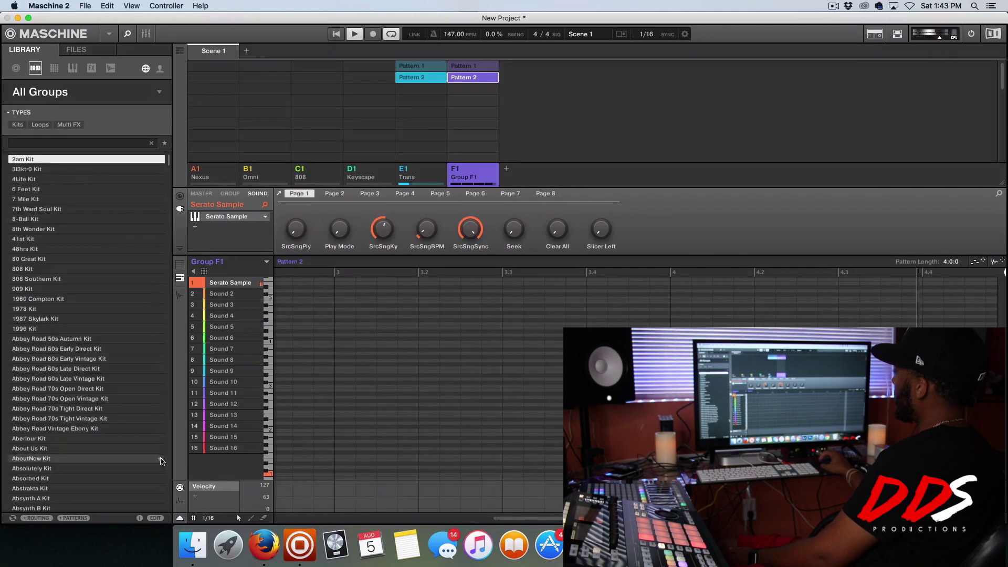
left_click(161, 69)
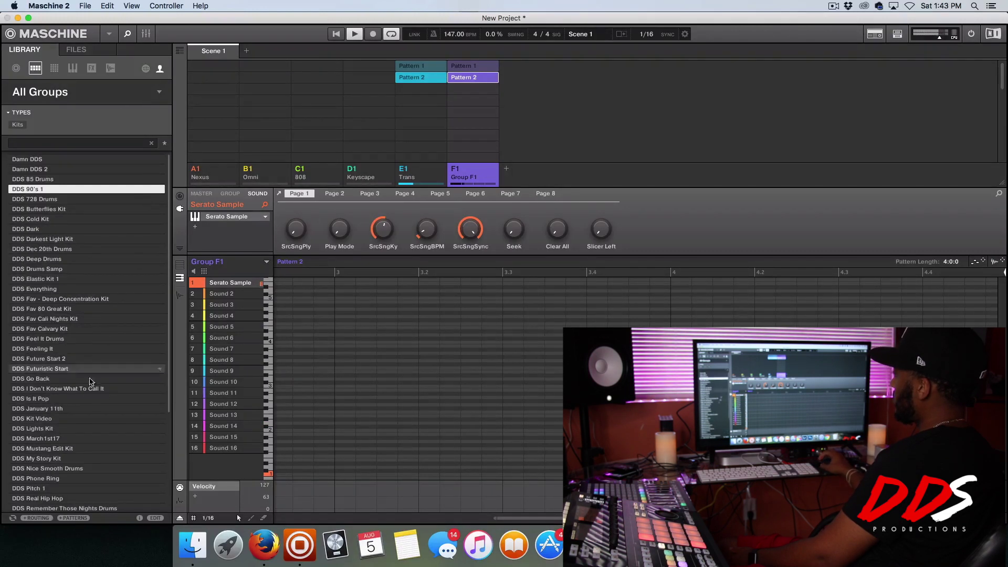
left_click(507, 170)
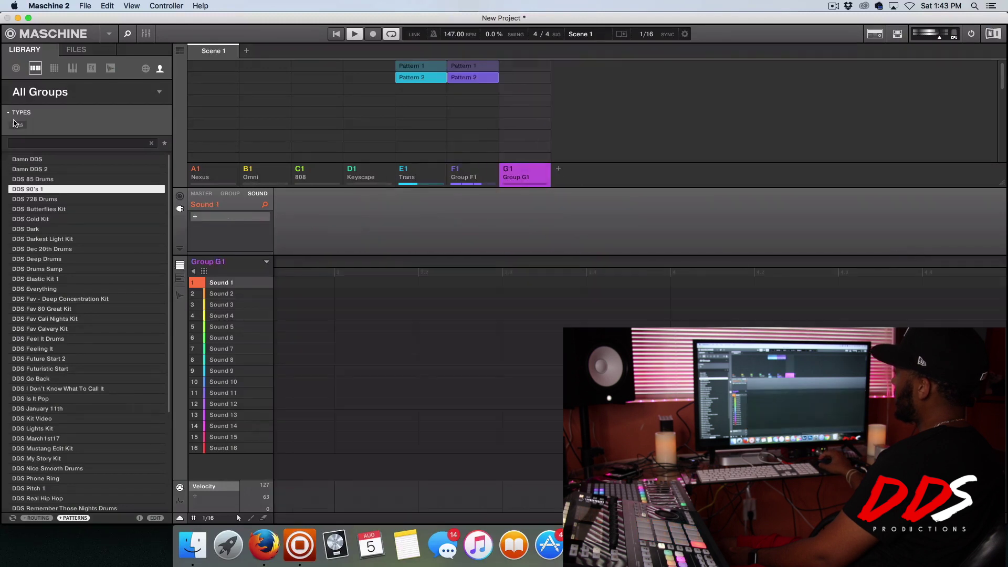
left_click(41, 179)
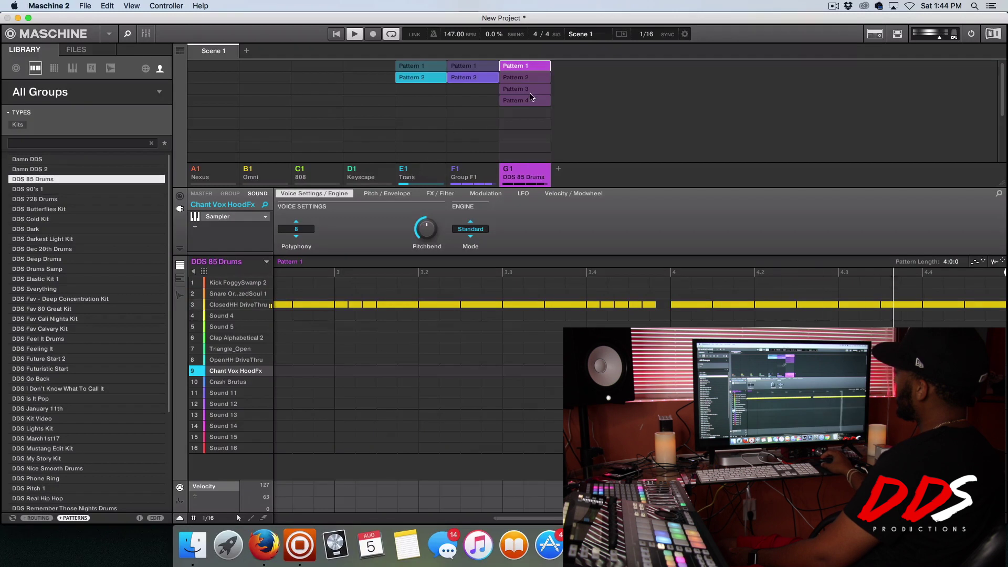
left_click(525, 89)
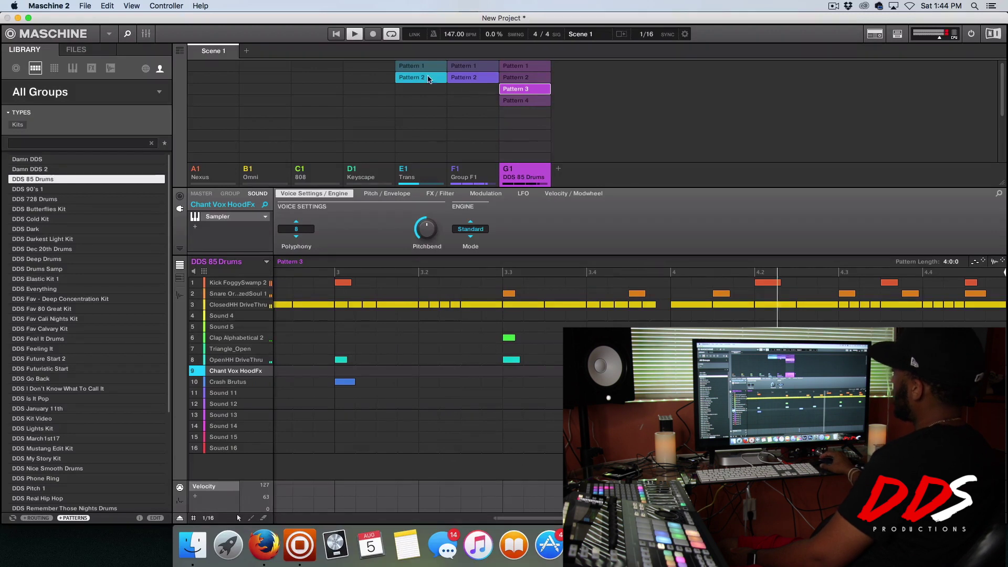
Step: Create Pattern 3 in Group F1 with a length of 8:0:0 and audition the Serato Sample slices over the drums
left_click(462, 67)
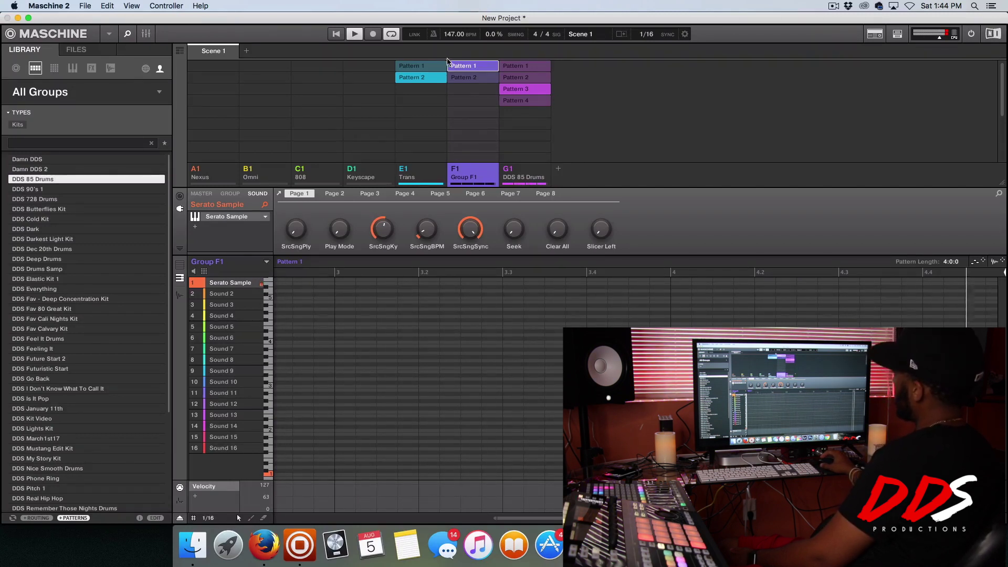
left_click(477, 92)
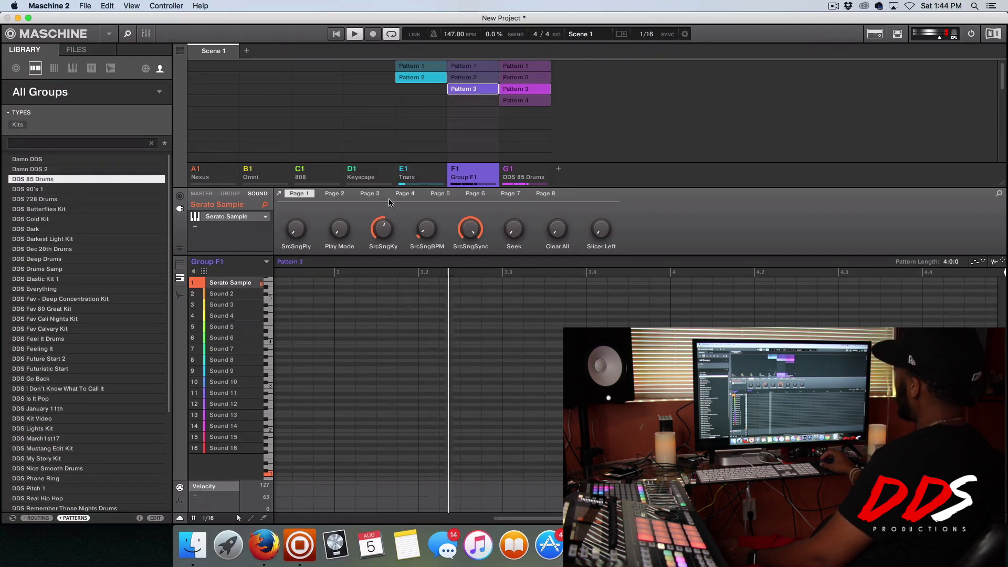
left_click(255, 219)
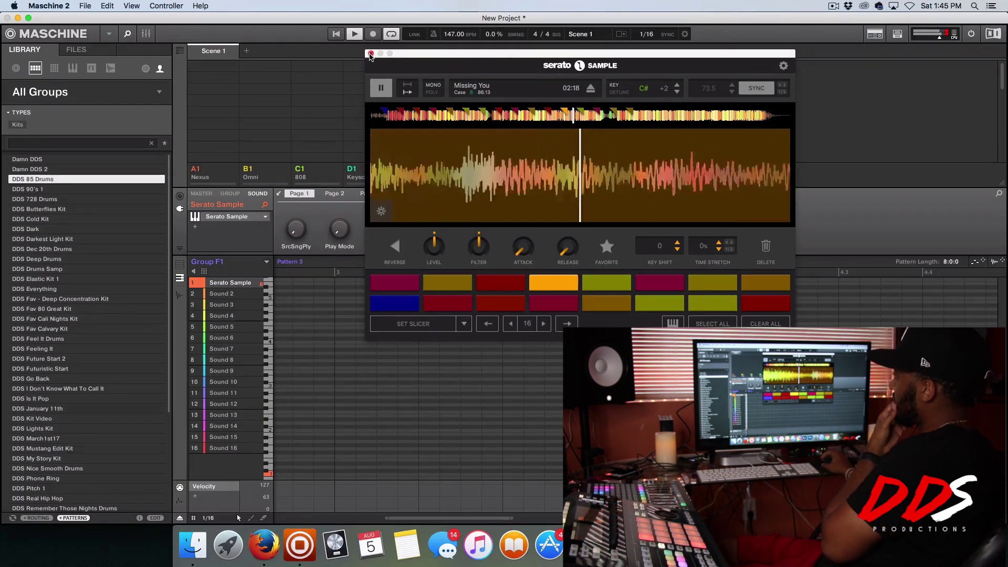
left_click(371, 59)
left_click(371, 54)
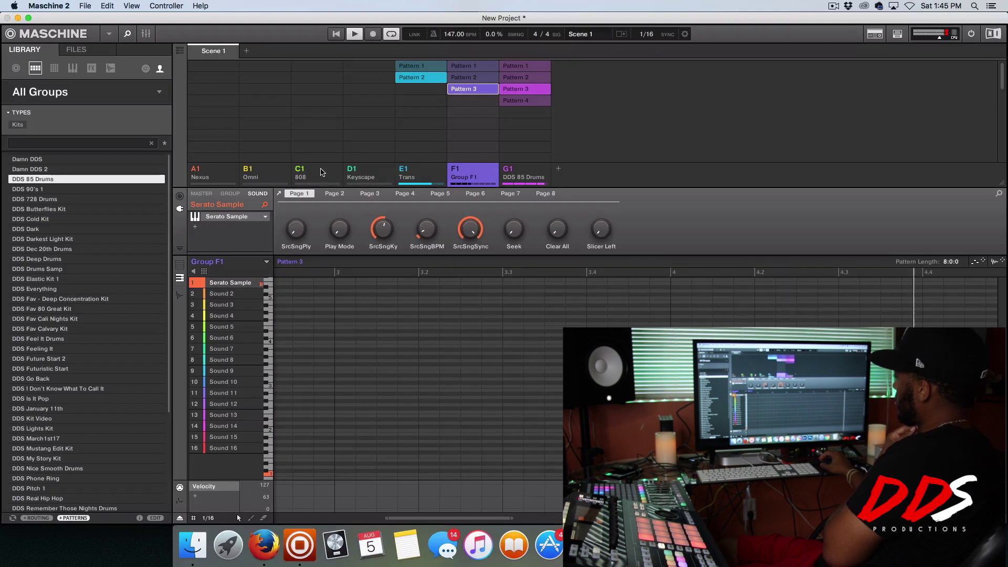
left_click(251, 221)
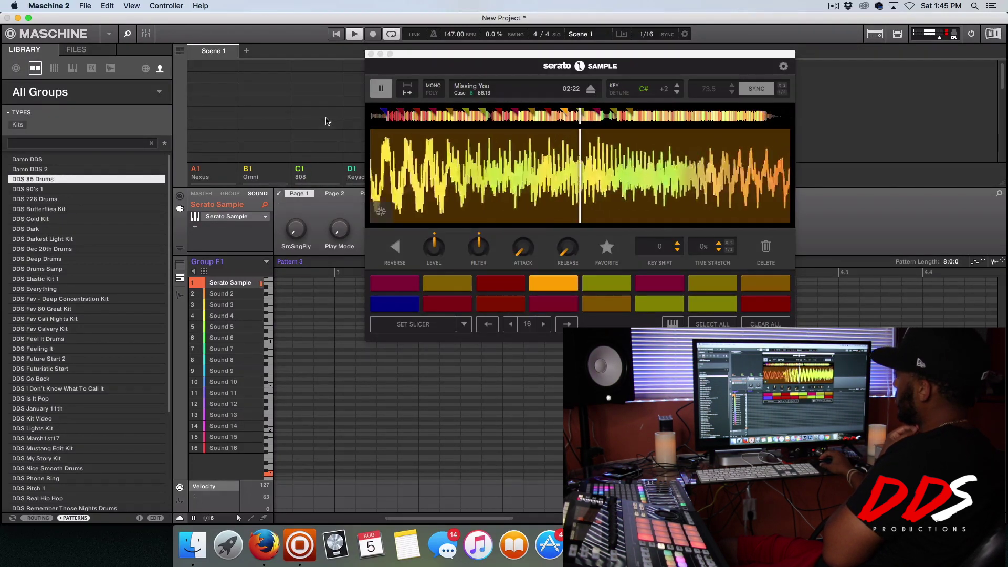
left_click(371, 54)
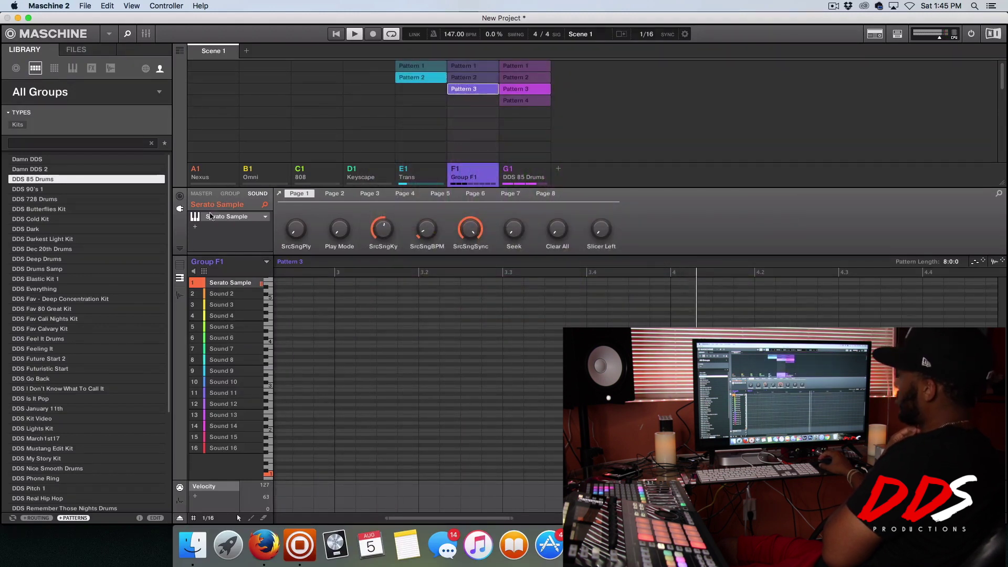
Step: Add the Waves OneKnob Filter (s) (AU) effect after Serato Sample on the first sound
left_click(200, 226)
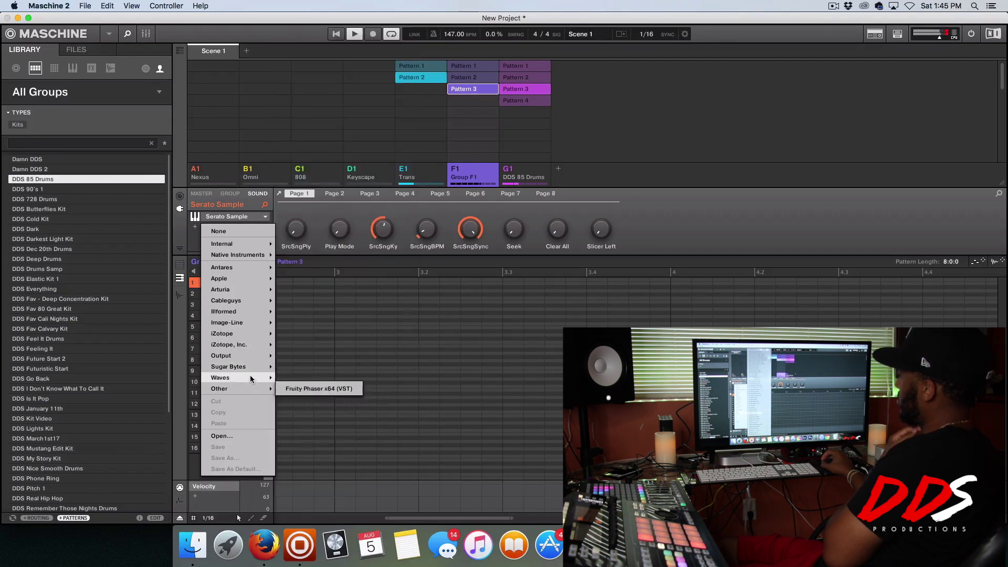
mouse_move(250, 378)
scroll(312, 370, "down", 15)
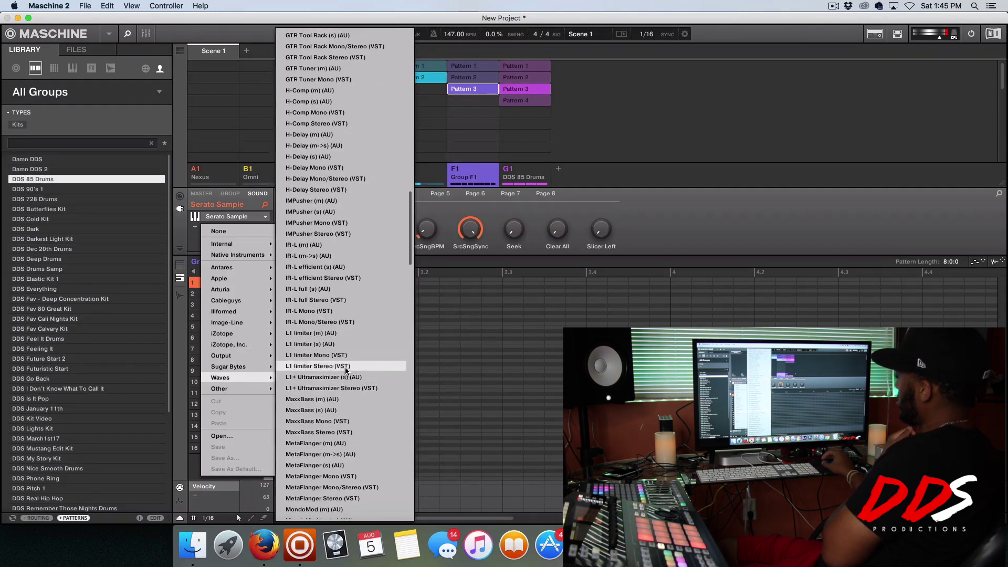
scroll(345, 366, "down", 10)
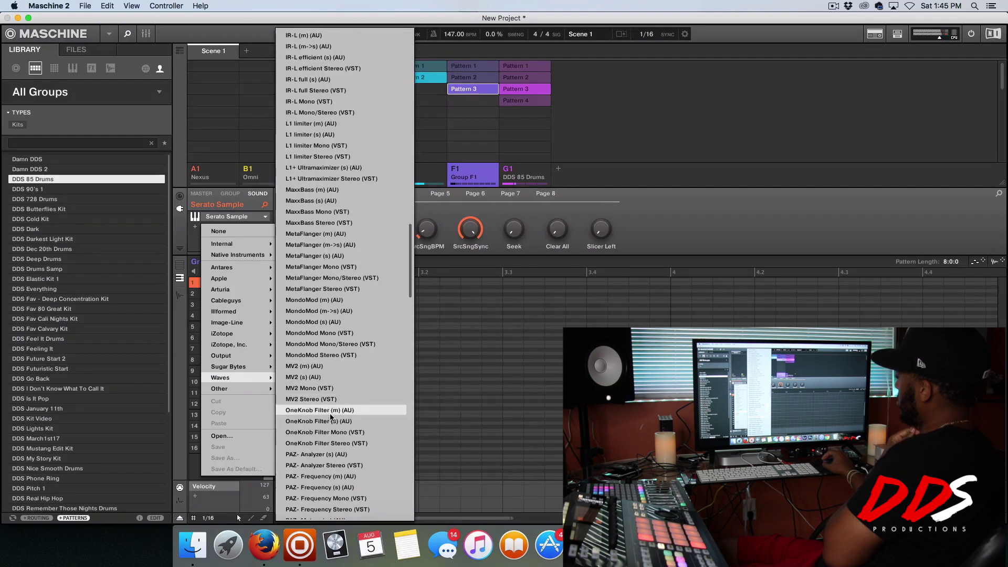
left_click(319, 421)
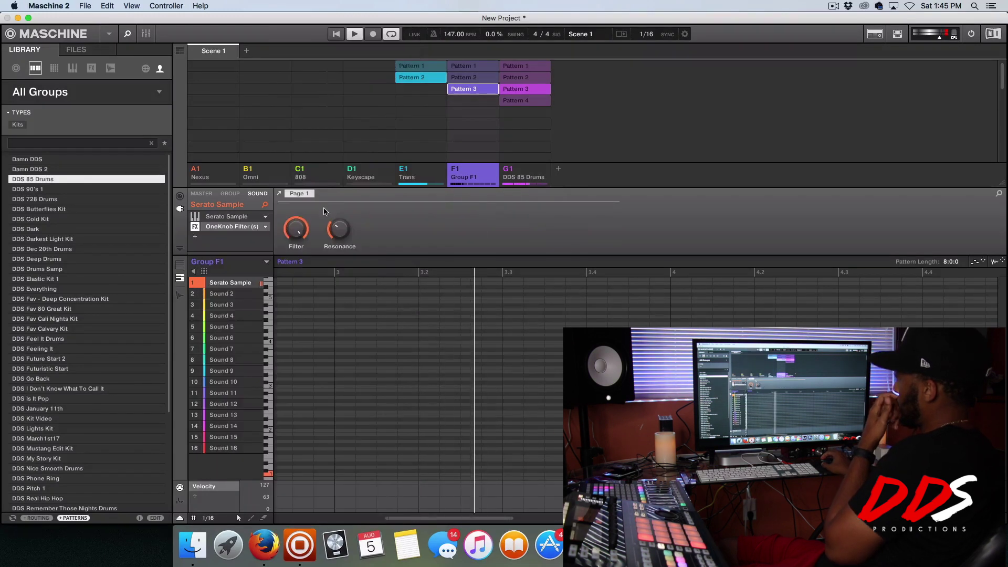
Step: Turn the OneKnob Filter down to about 6.9 and close its window
left_click(252, 229)
mouse_move(131, 120)
left_mouse_down()
mouse_move(131, 152)
mouse_move(131, 136)
left_mouse_up()
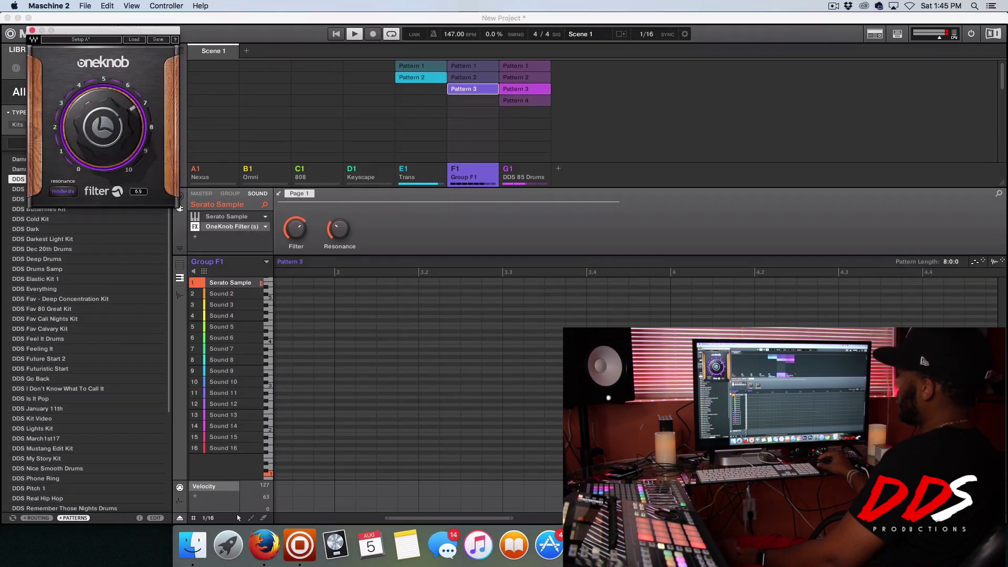
left_click(32, 30)
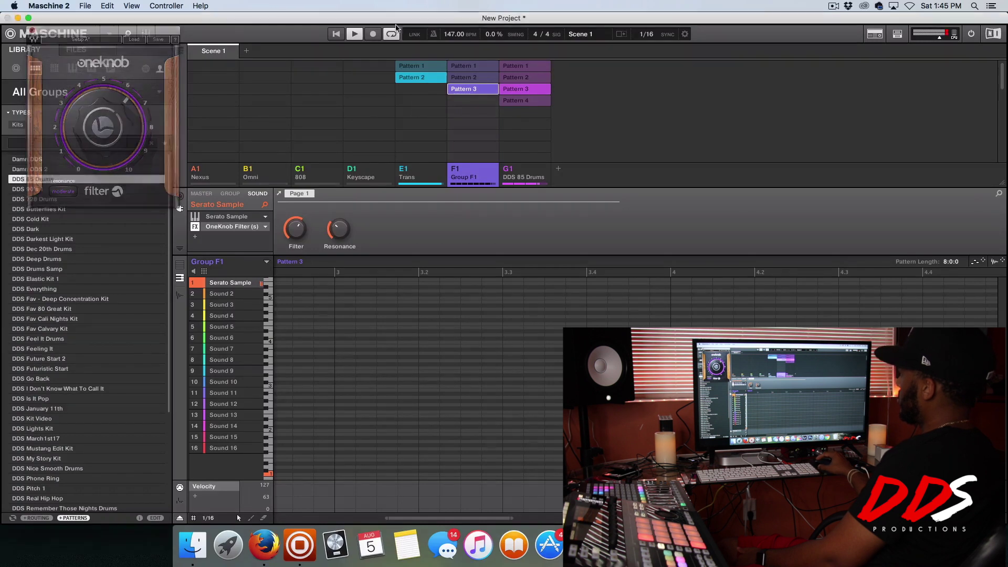
Step: Switch Group F1 to Pattern 1 and check the playing slice in Serato Sample
left_click(478, 64)
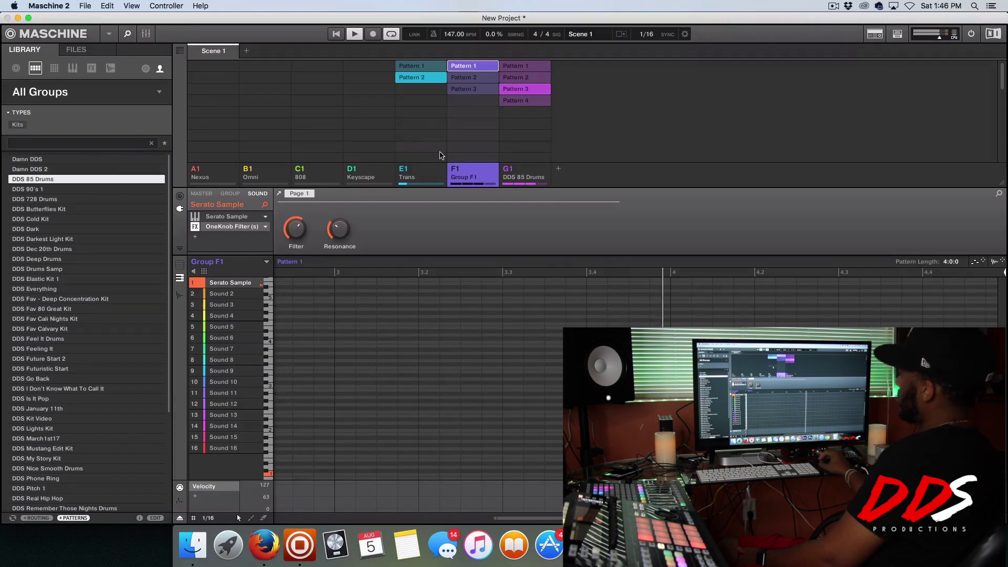
left_click(246, 219)
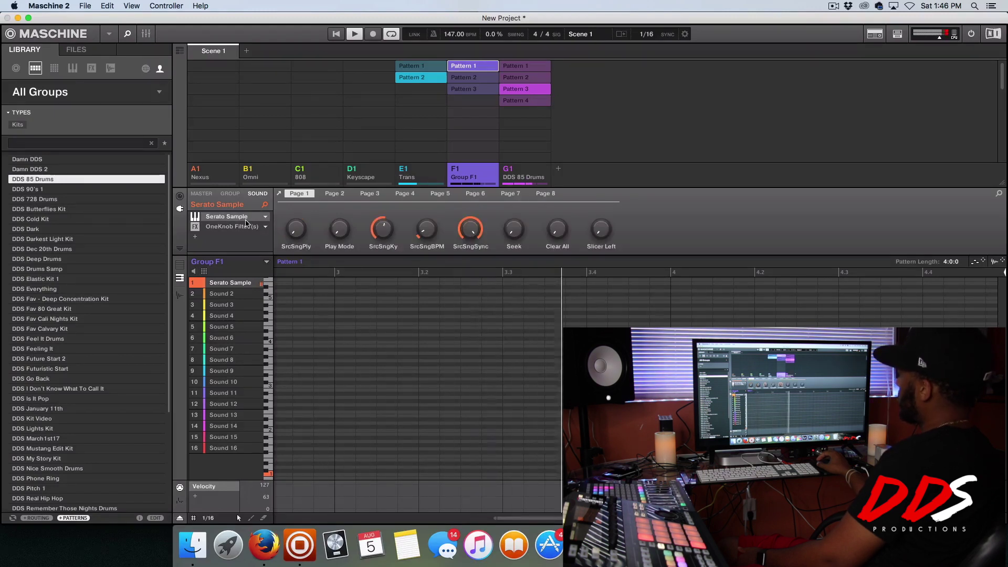
double_click(247, 220)
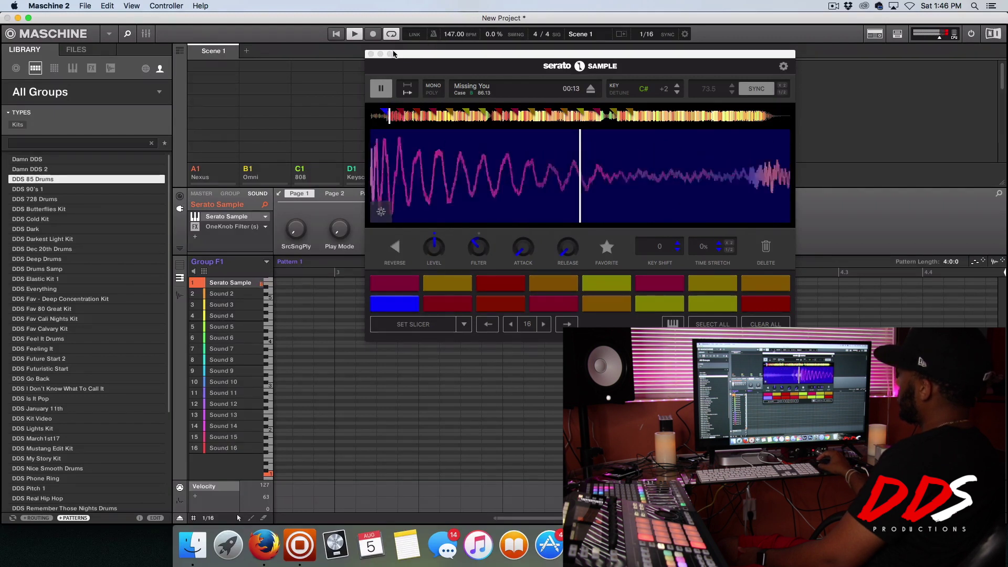
left_click(370, 54)
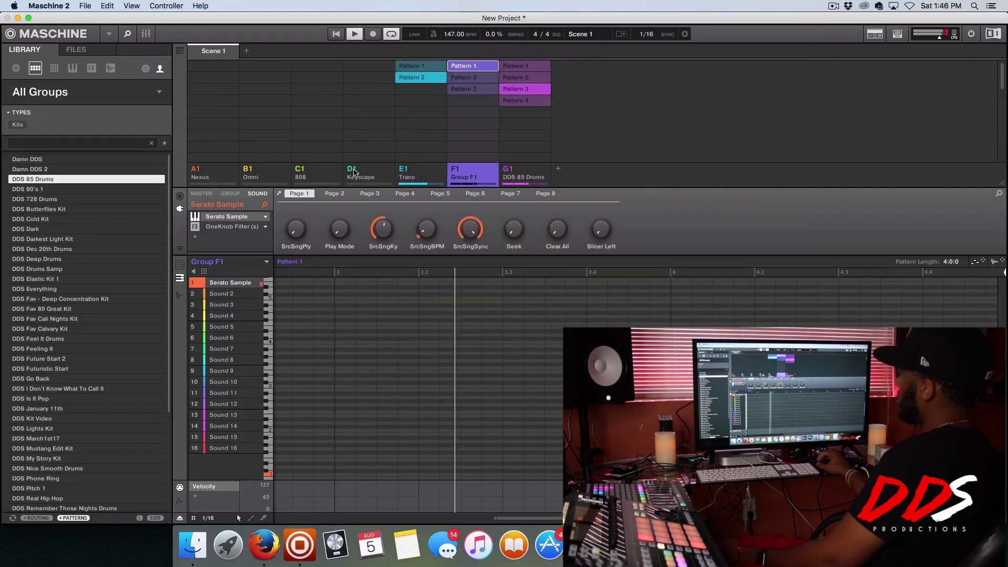
Step: Load the LA Custom C7 - Softest patch in the Keyscape group's instrument and raise its reverb amount
left_click(369, 176)
double_click(251, 215)
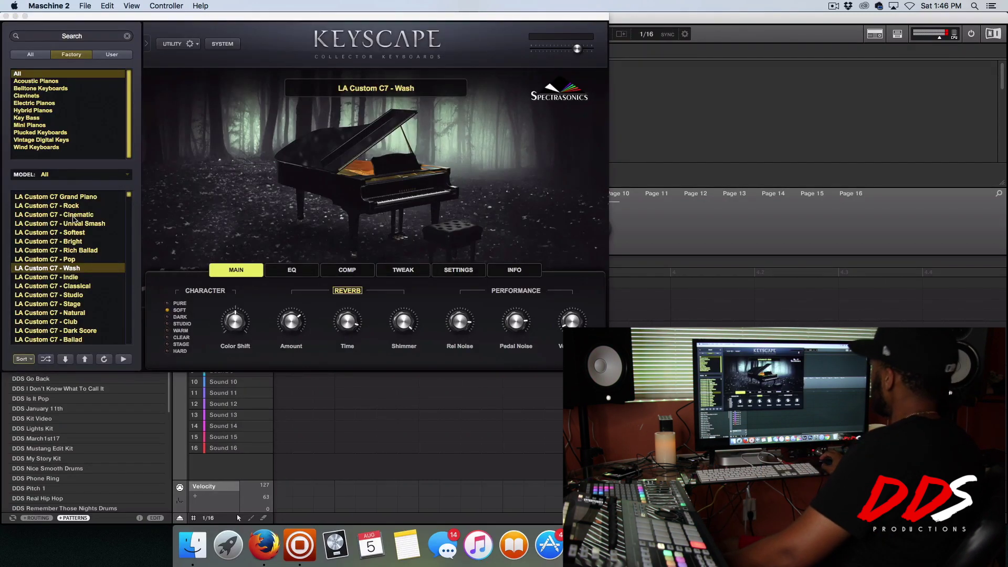
left_click(75, 234)
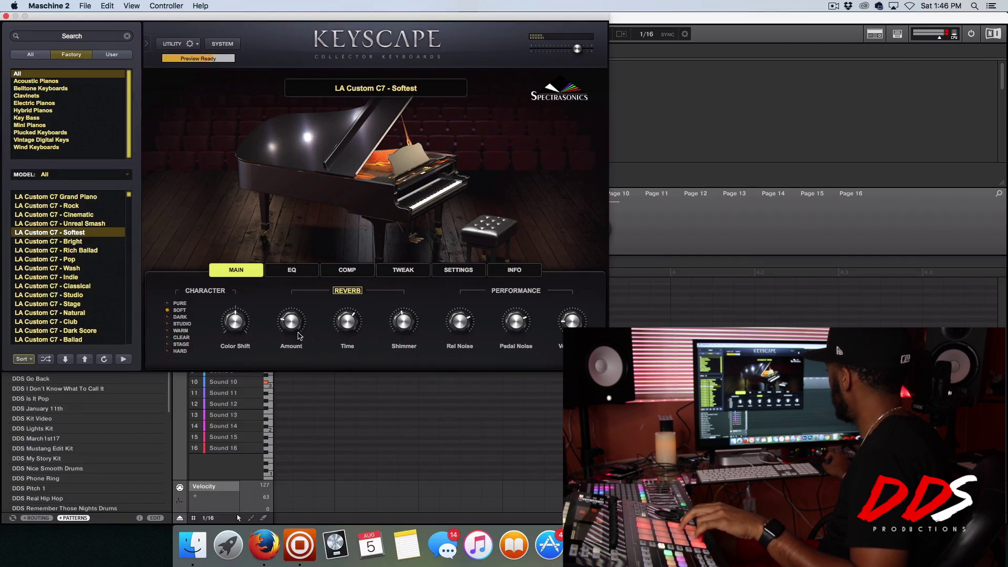
mouse_move(287, 310)
left_click_drag(272, 255, 277, 239)
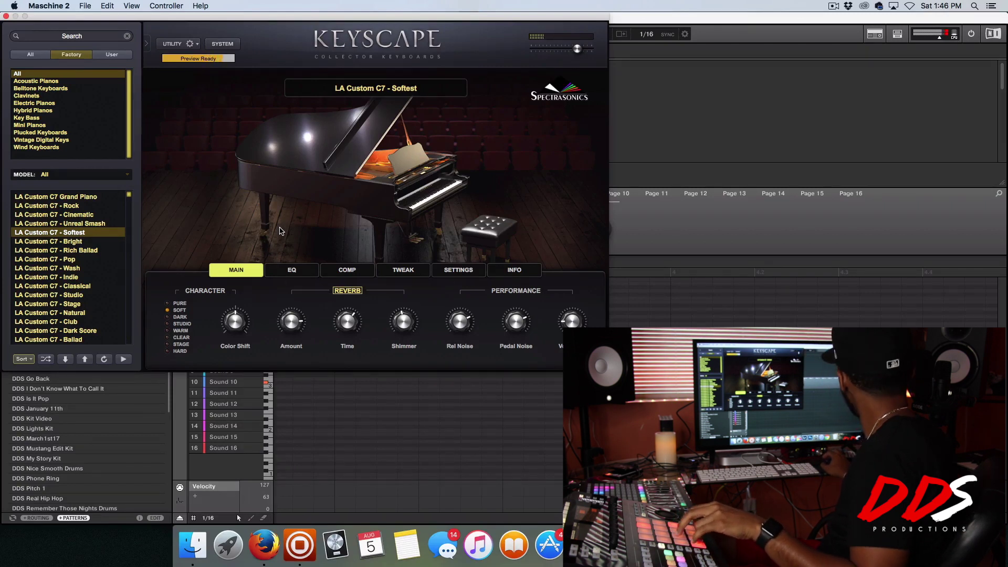
mouse_move(299, 330)
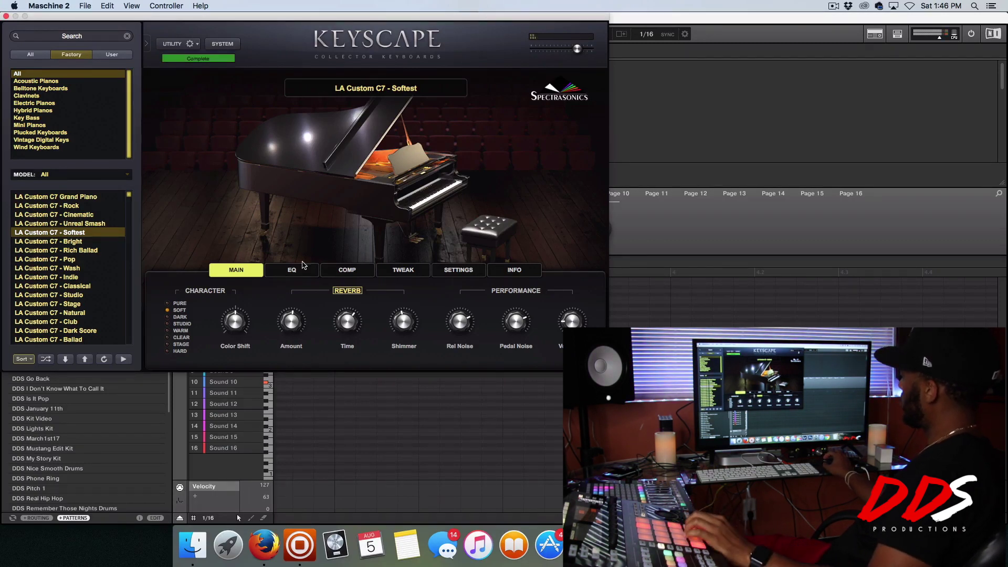
Step: Switch Group F1 to Pattern 3 and select the 808 group for its bass pattern
left_click_drag(248, 16, 289, 130)
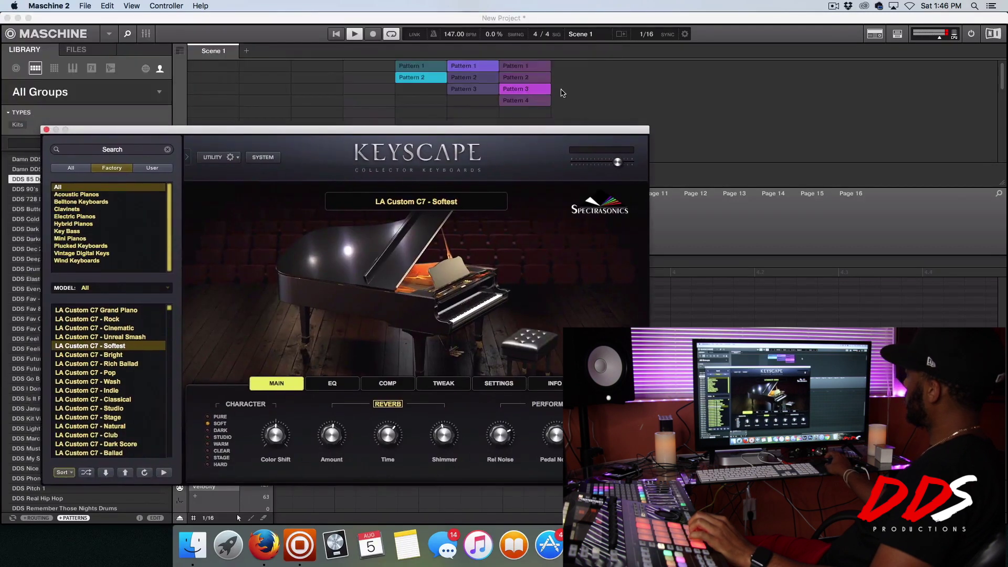
left_click(479, 89)
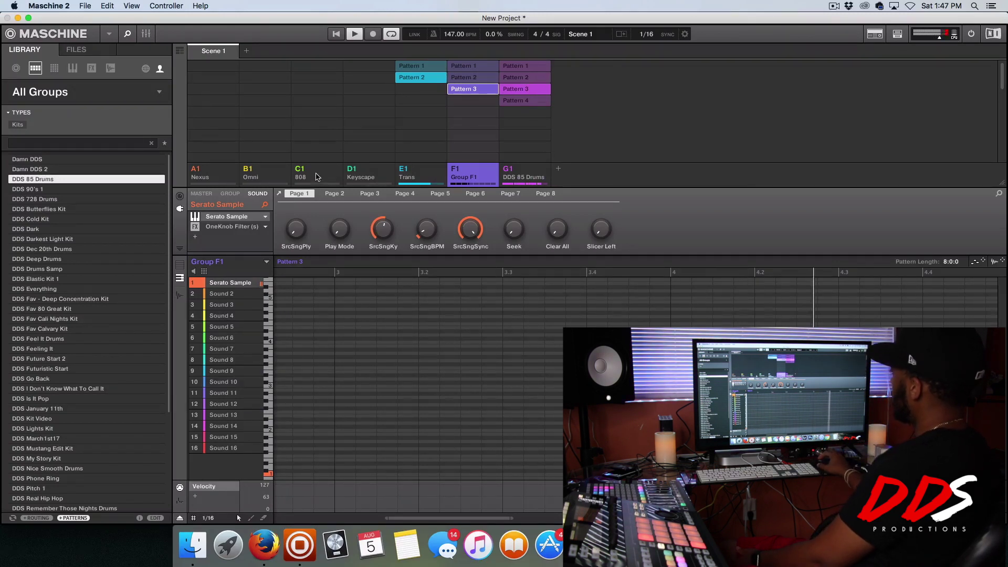
left_click(317, 178)
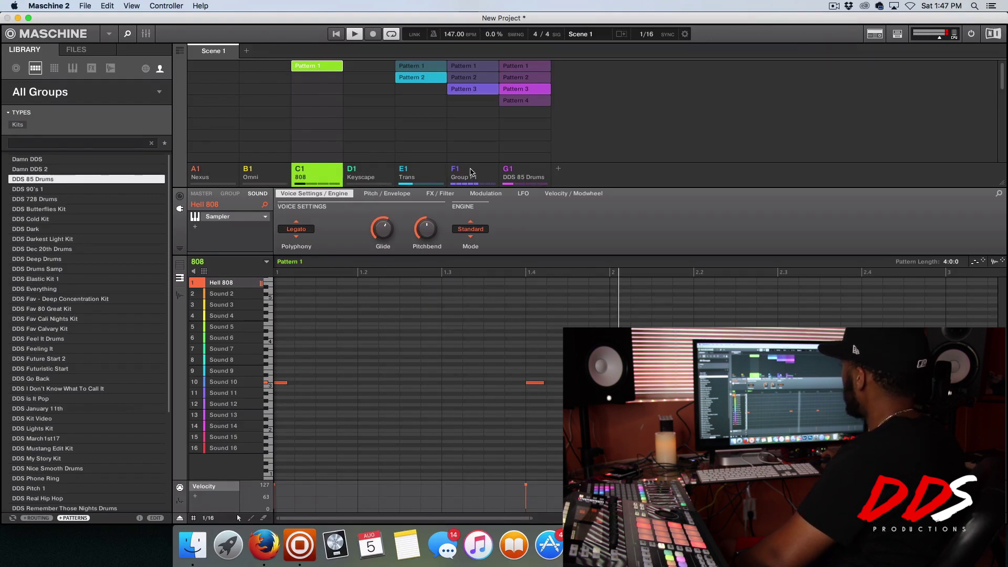
Step: Try DDS 85 Drums Pattern 4, then activate Pattern 1 in Group F1 and Pattern 3 in DDS 85 Drums
left_click(519, 102)
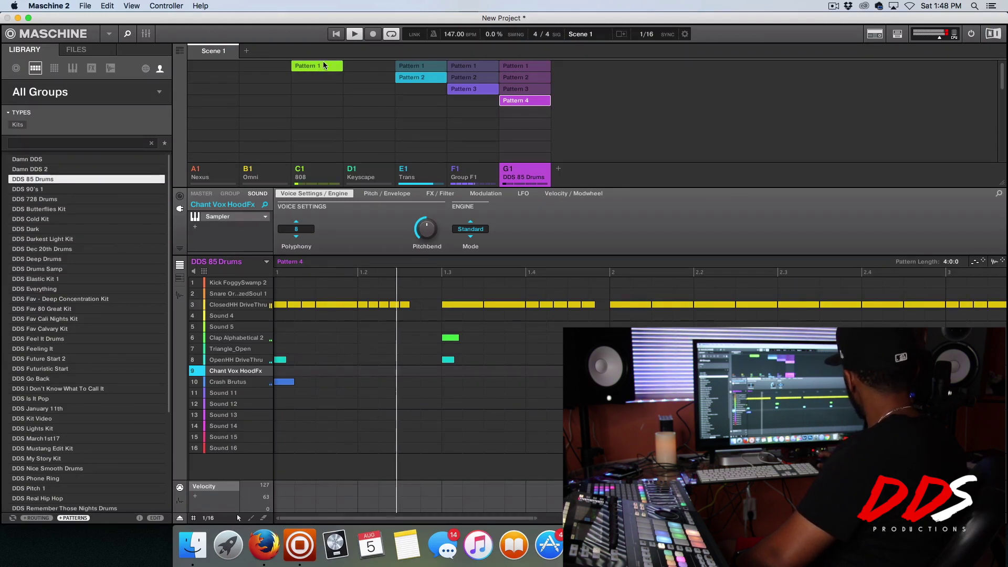
left_click(481, 67)
left_click(514, 89)
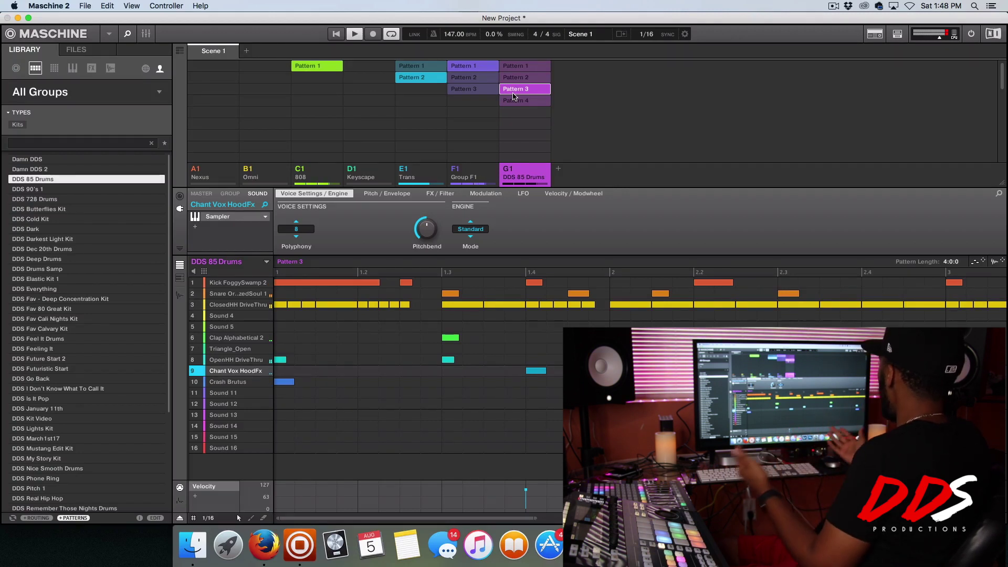
Step: Open Group F1's Serato Sample window, move it aside and close the Keyscape window
left_click(462, 173)
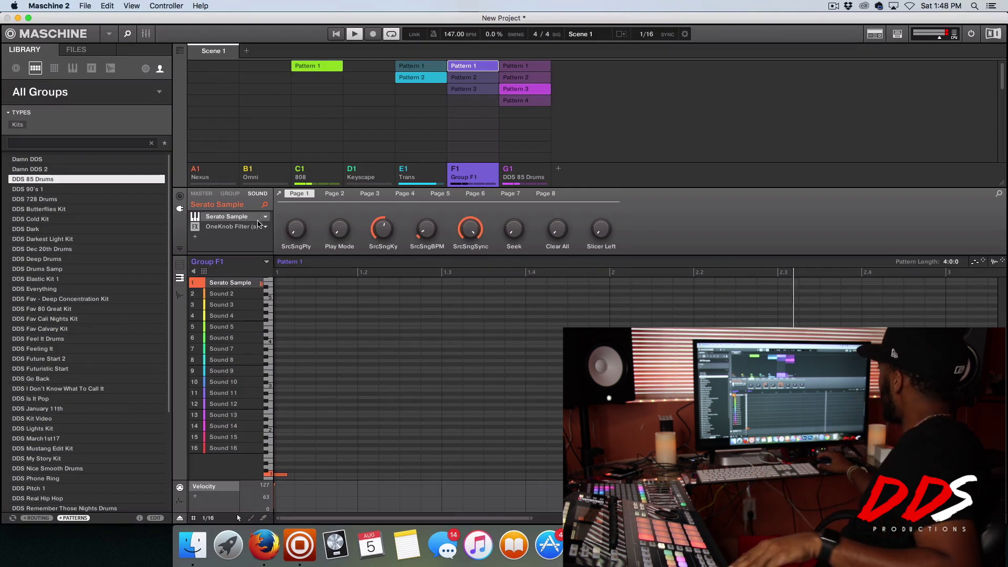
left_click(279, 194)
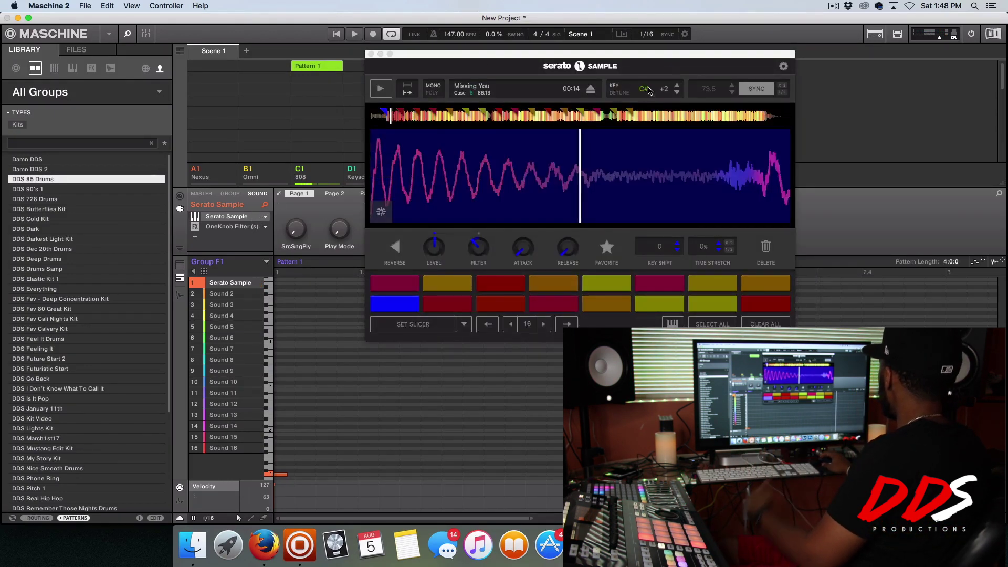
left_click_drag(649, 69, 776, 68)
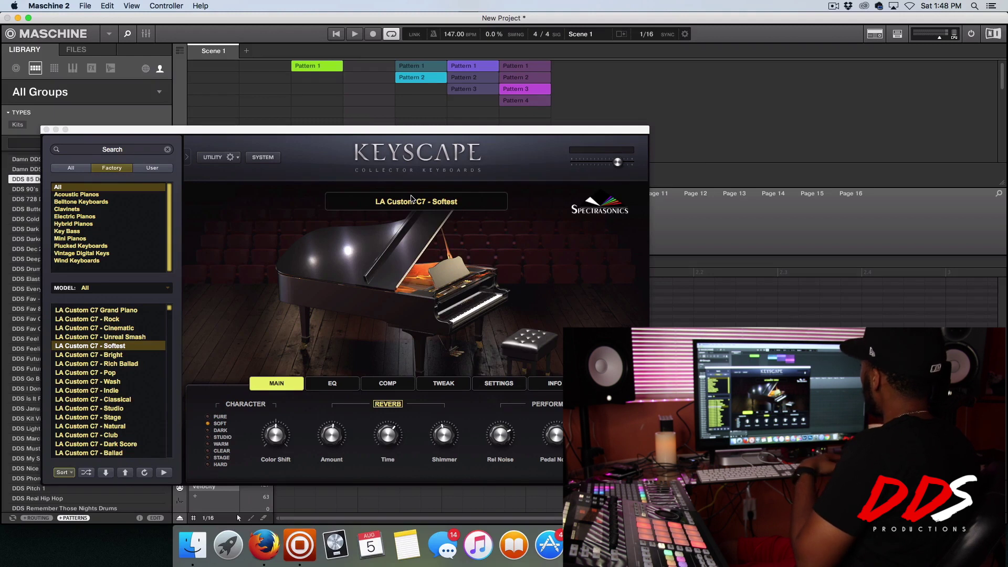
left_click(481, 141)
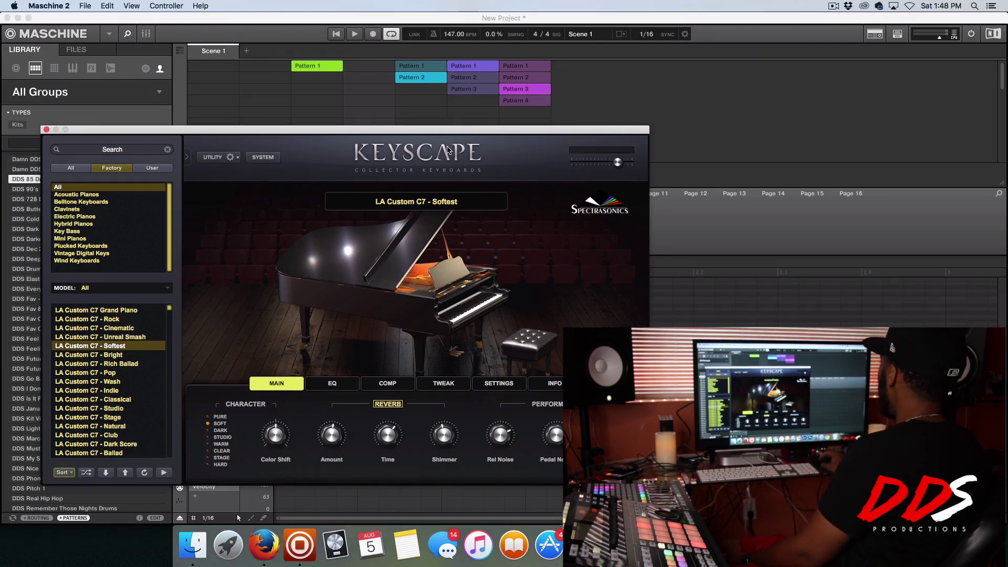
left_click(46, 130)
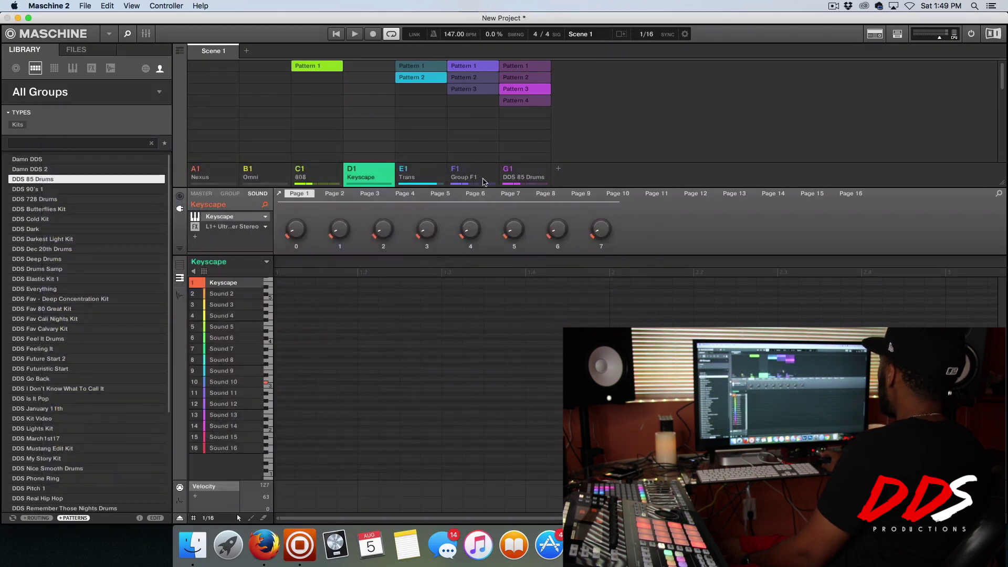
Step: Isolate the 808 and Group F1 by muting the other groups and play them together
left_click(470, 177)
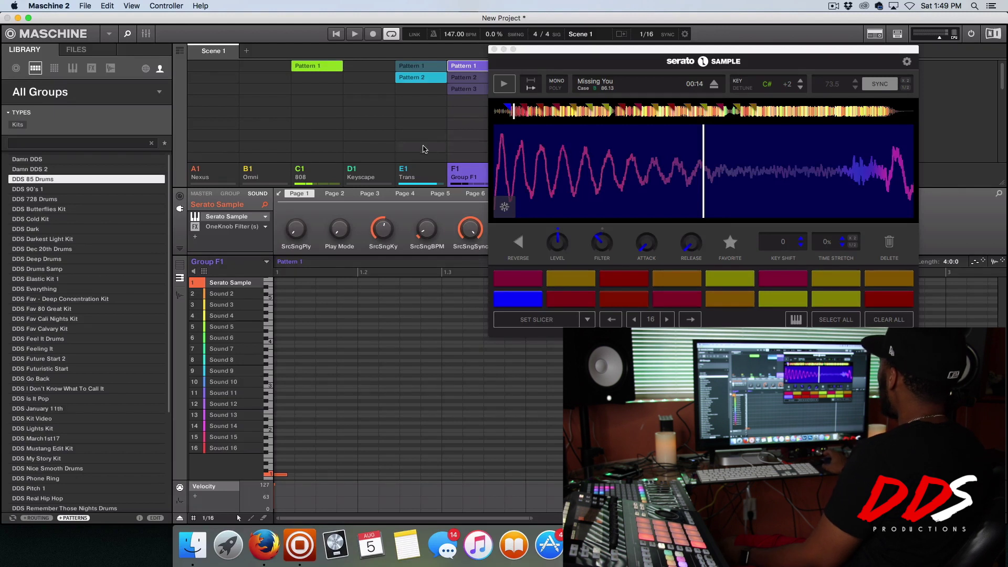
right_click(301, 175, "shift")
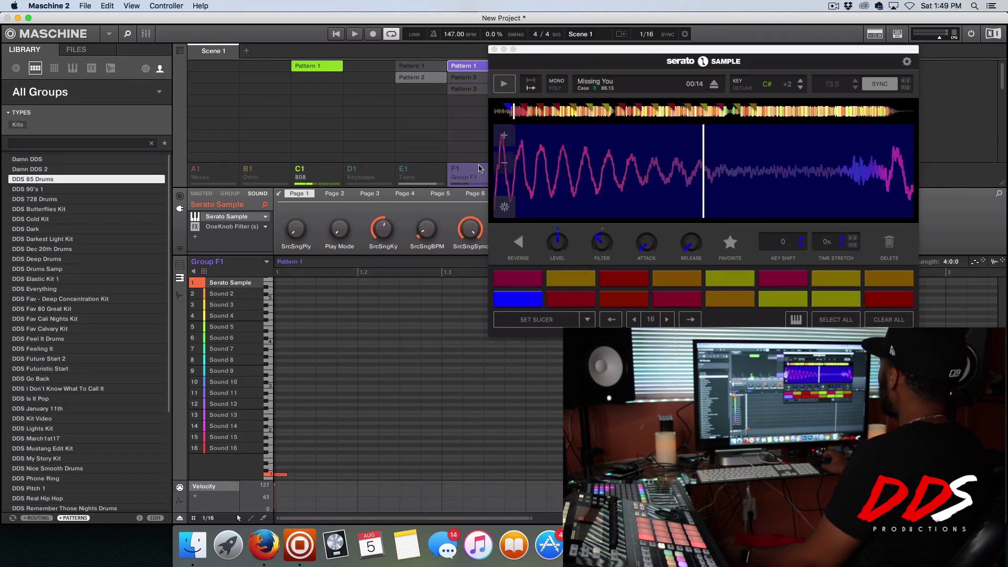
right_click(460, 169)
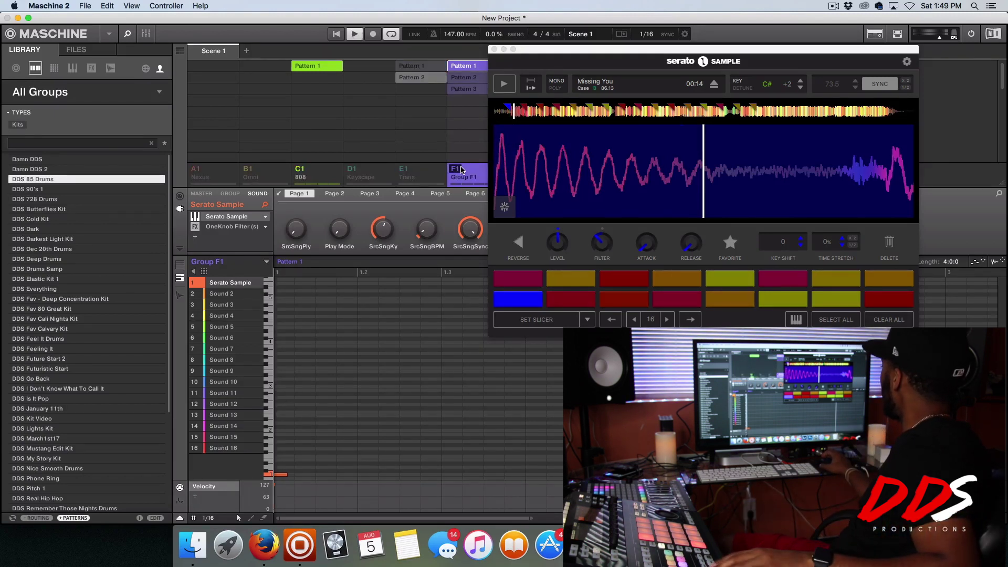
key("space")
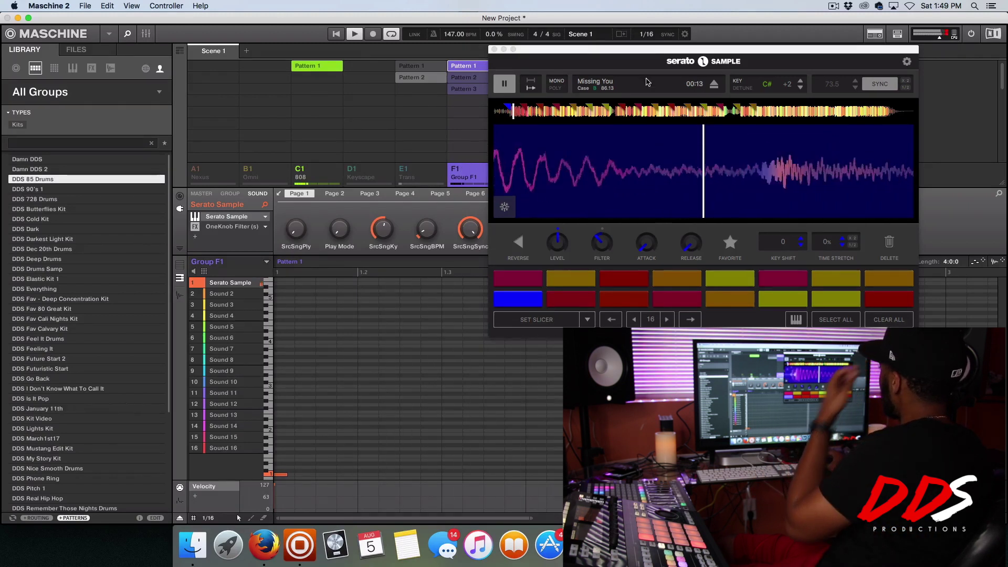
Step: Add the Waves VEQ3 (s) (AU) equalizer after OneKnob Filter on the Serato Sample sound
left_click(197, 238)
mouse_move(240, 402)
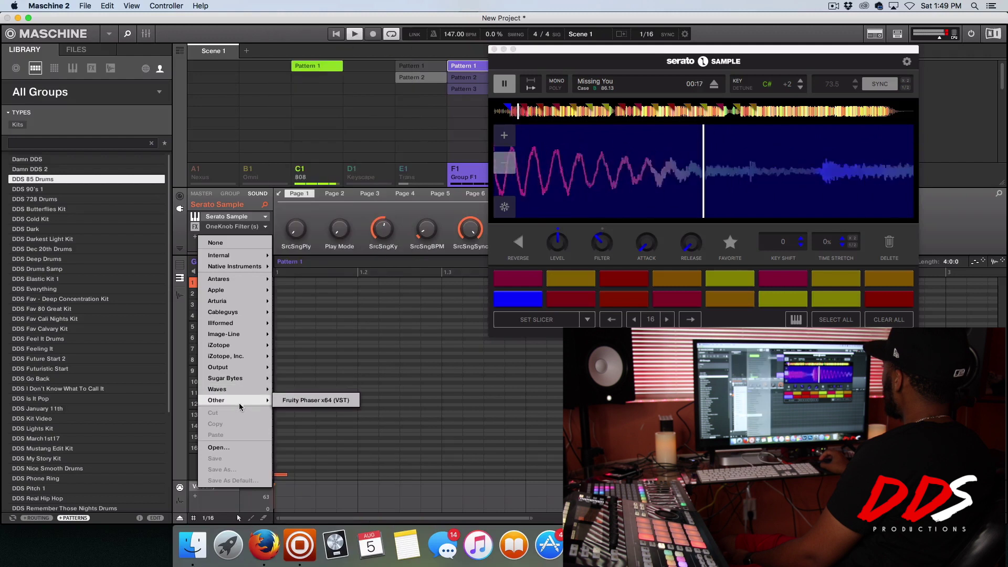
scroll(315, 397, "down", 20)
scroll(318, 401, "down", 7)
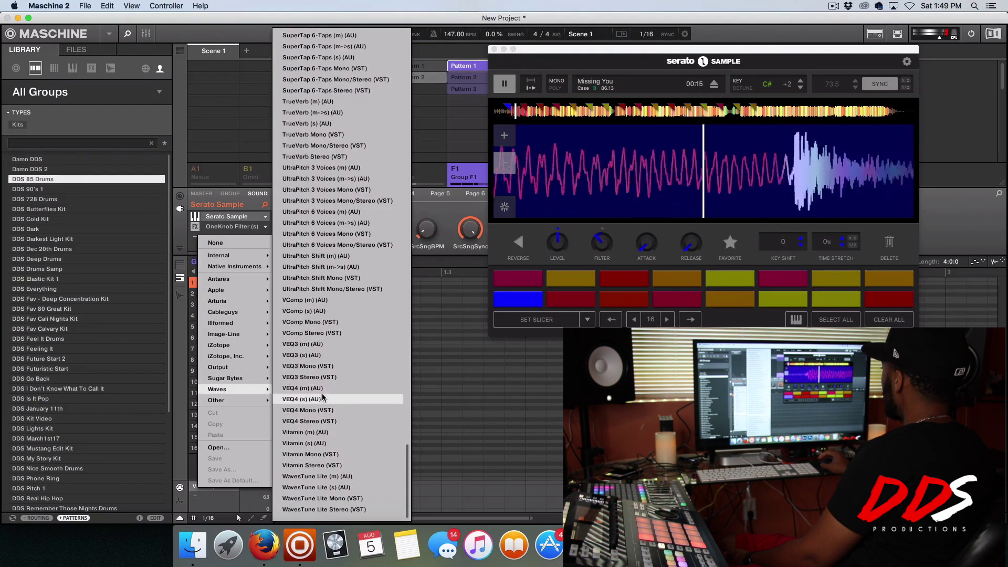
left_click(310, 355)
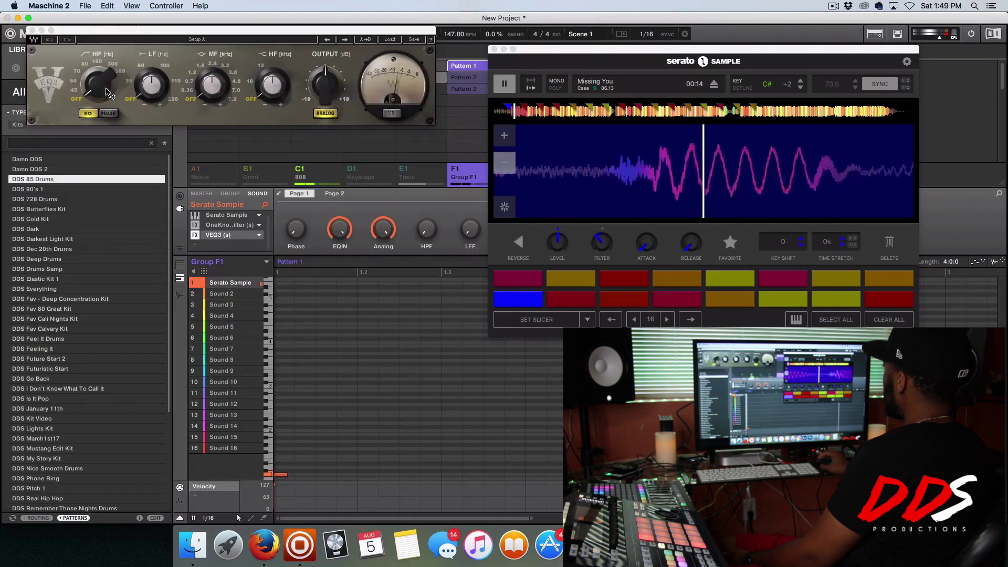
Step: Turn on Phase in the VEQ3, set its high-pass filter to 80 Hz and close its window
left_click(109, 113)
left_click_drag(97, 85, 97, 108)
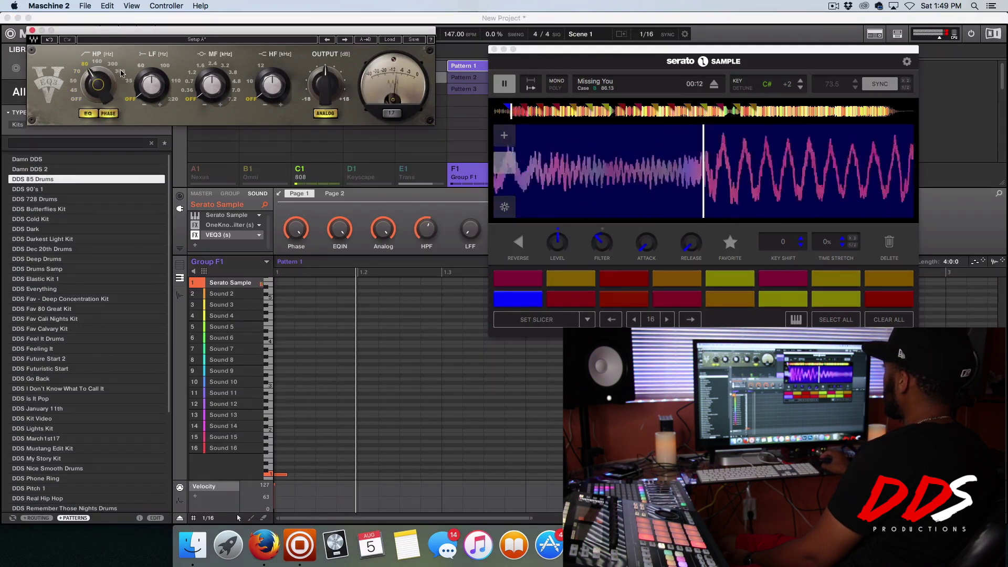
left_click(32, 30)
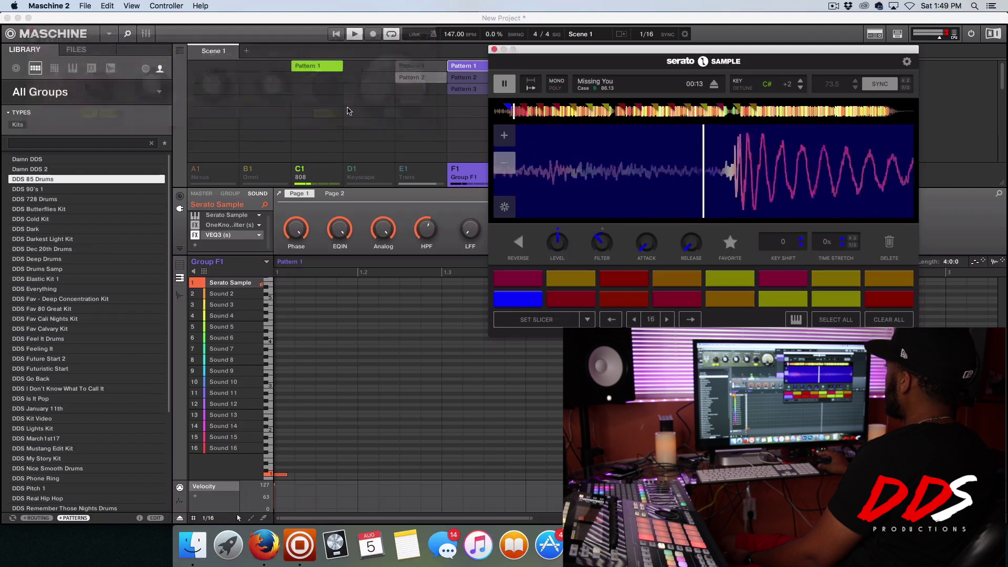
Step: Compare Group F1's Pattern 2 and DDS 85 Drums Pattern 4, then leave Pattern 3 active in both groups
left_click(473, 82)
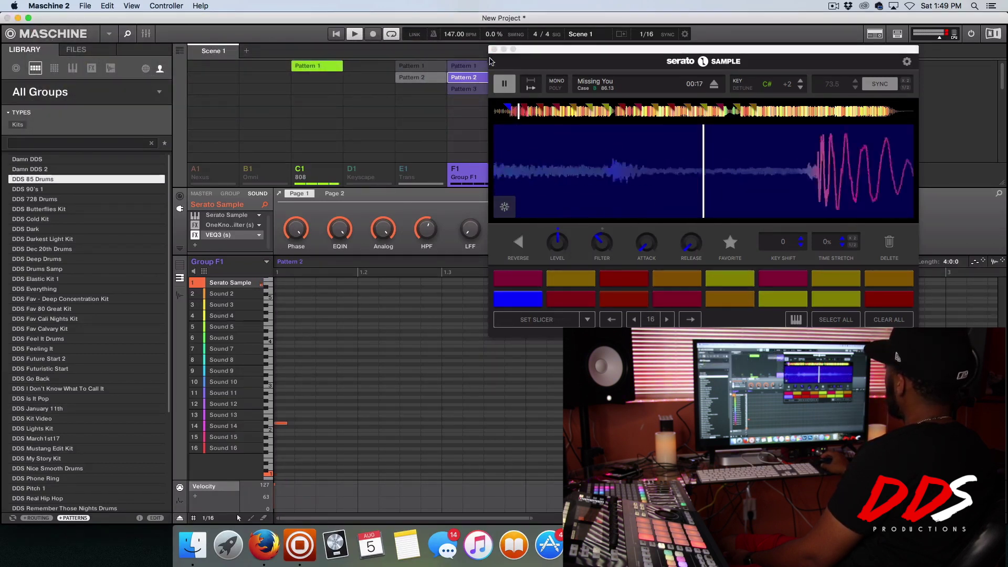
left_click(558, 50)
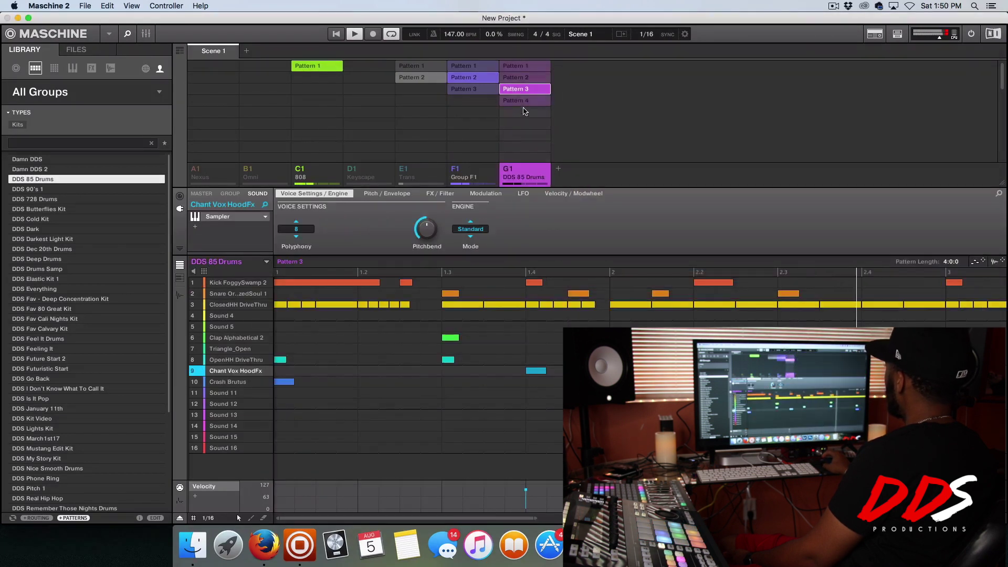
left_click(524, 100)
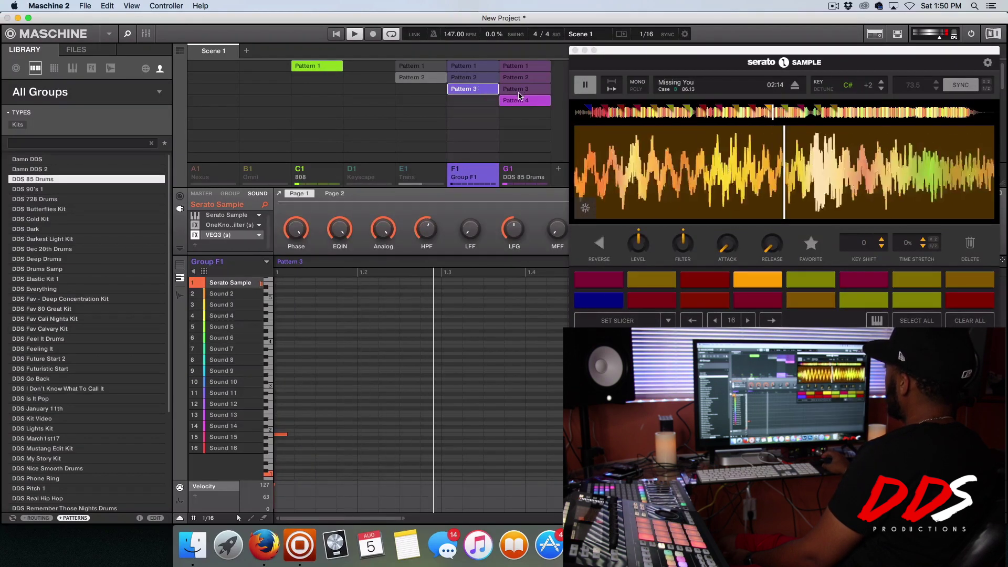
left_click(479, 89)
left_click(521, 89)
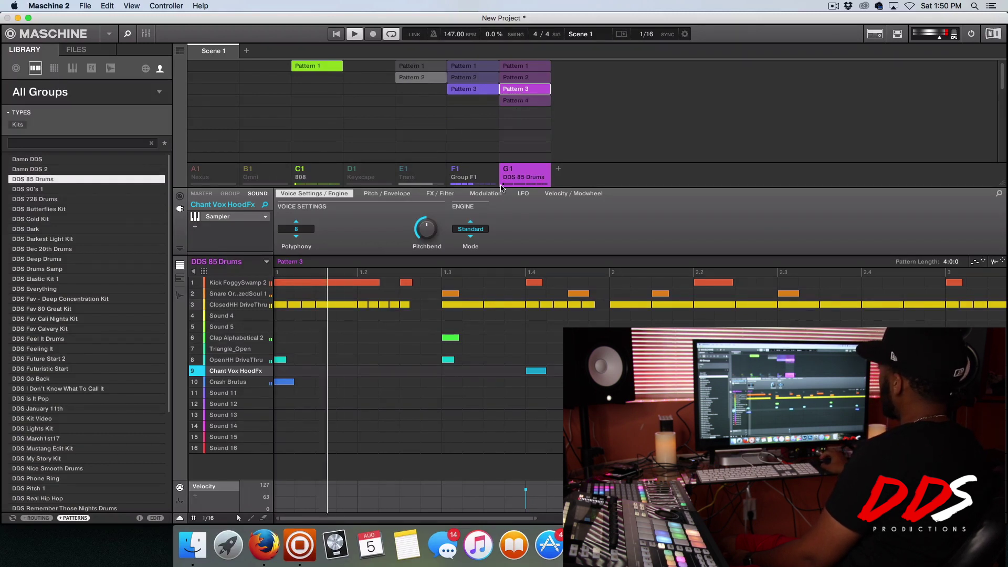
Step: Move OneKnob Filter below VEQ3 in Group F1's Serato Sample sound and bypass it
left_click(480, 173)
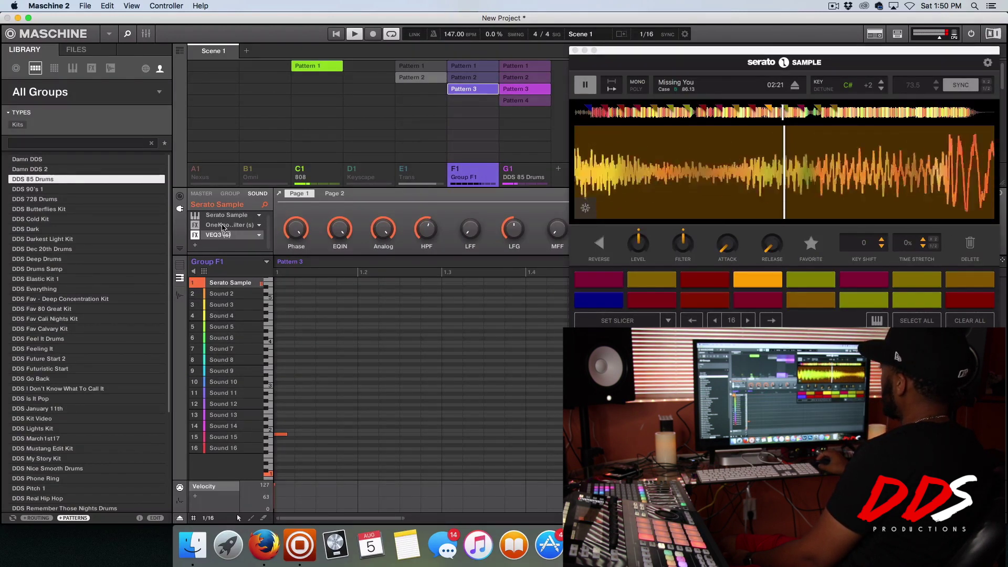
left_click_drag(225, 225, 225, 234)
left_click(197, 236)
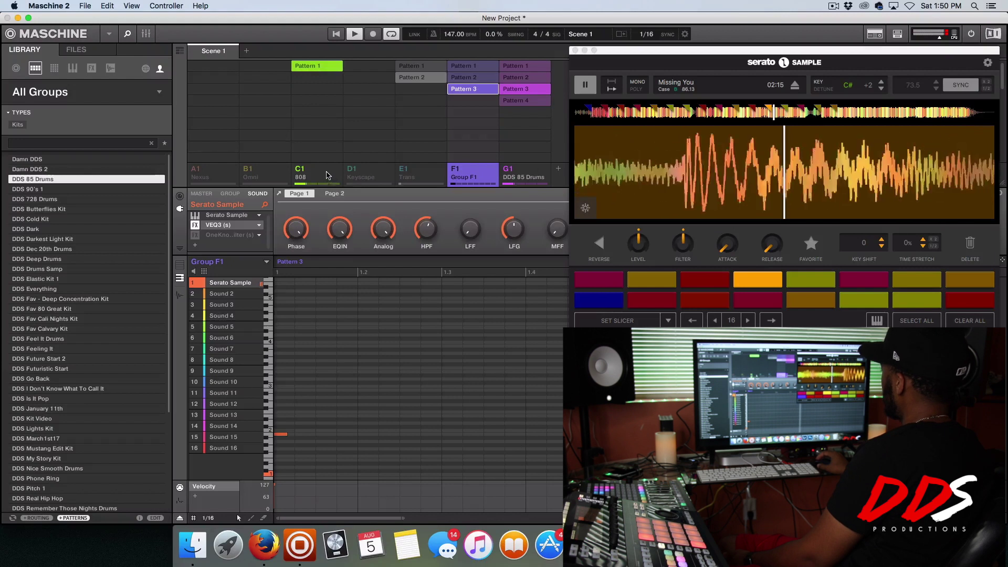
Step: Reorder the groups so the Serato Sample group is D1, followed by 808, DDS 85 Drums and Trans
left_click_drag(494, 181, 499, 178)
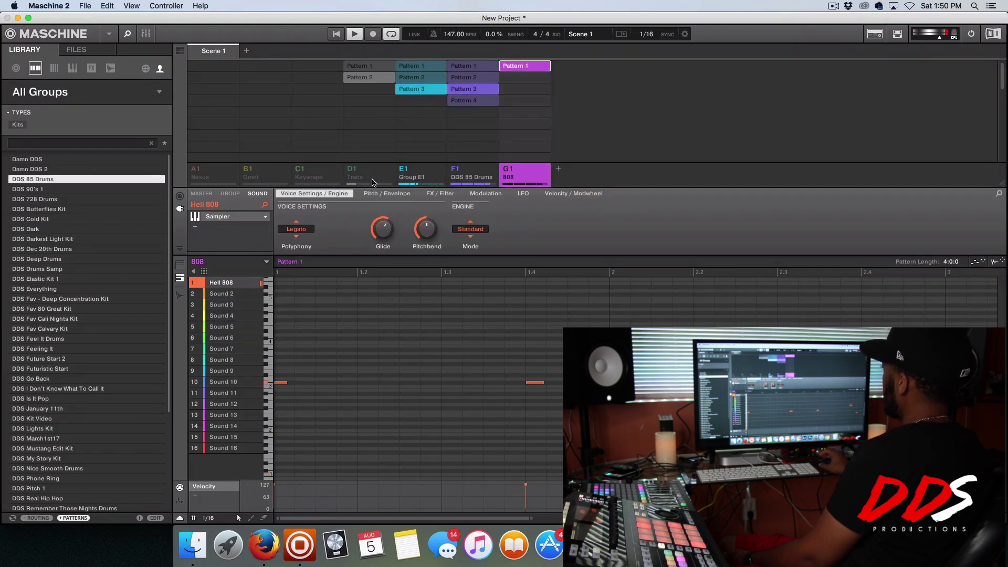
left_click(390, 176)
mouse_move(390, 176)
left_mouse_down()
mouse_move(507, 175)
mouse_move(410, 176)
left_mouse_up()
left_click(463, 176)
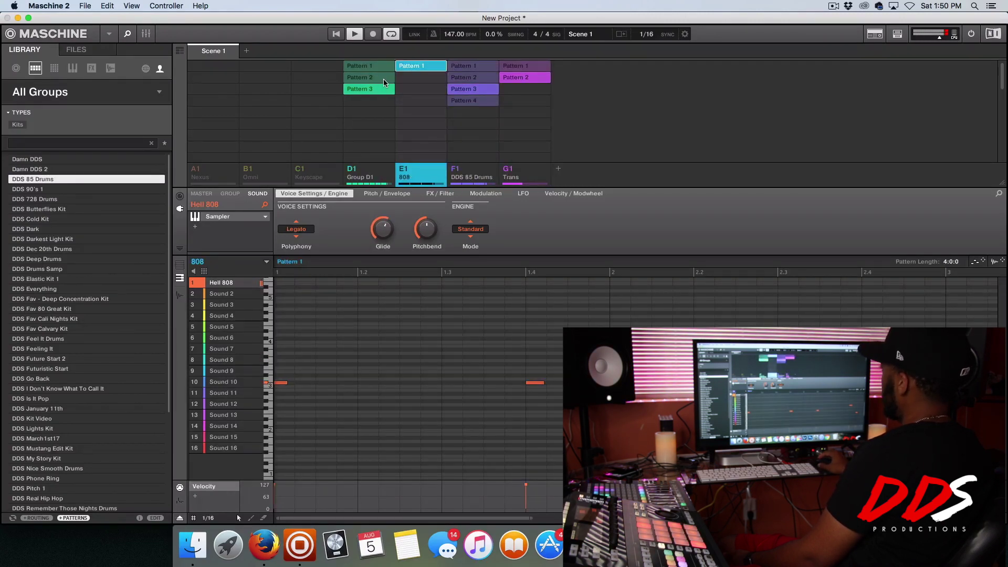
Step: Switch DDS 85 Drums to Pattern 4 and compare Patterns 2 and 3 of Group D1, ending on Pattern 3
left_click(469, 102)
left_click(369, 88)
left_click(370, 78)
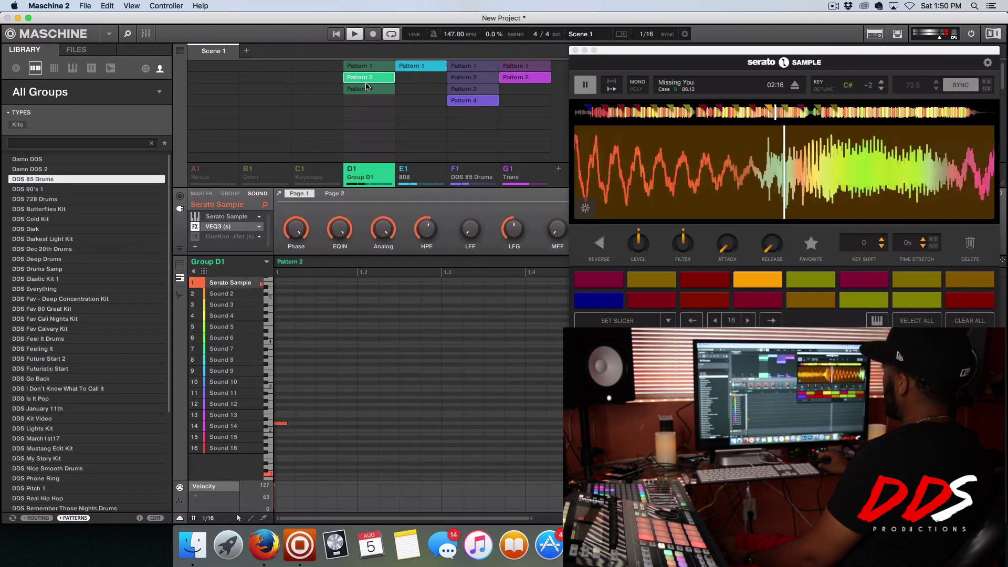
left_click(367, 89)
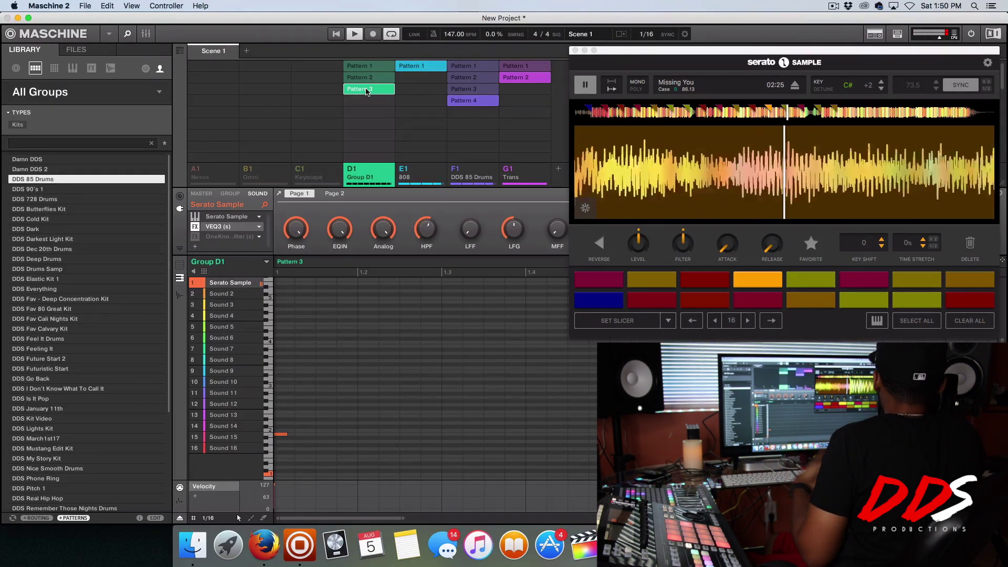
Step: Play the arrangement, stop it and replay it from the start to check the beat
key("space")
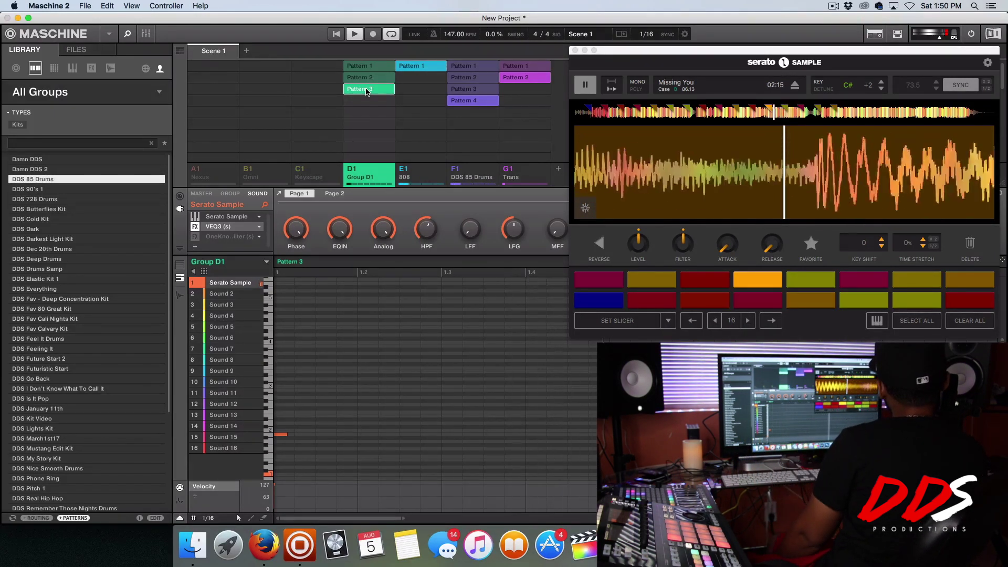
key("space")
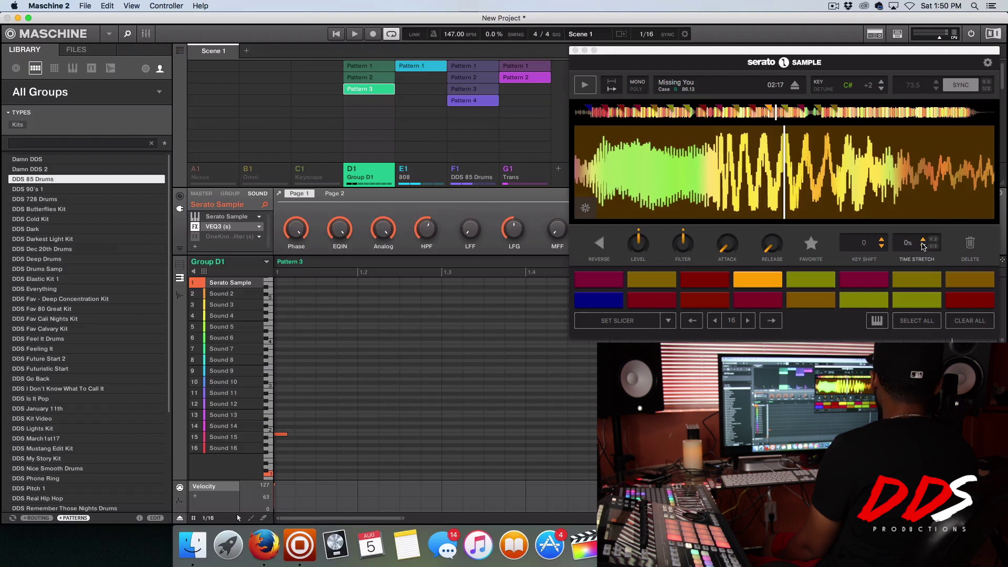
mouse_move(733, 242)
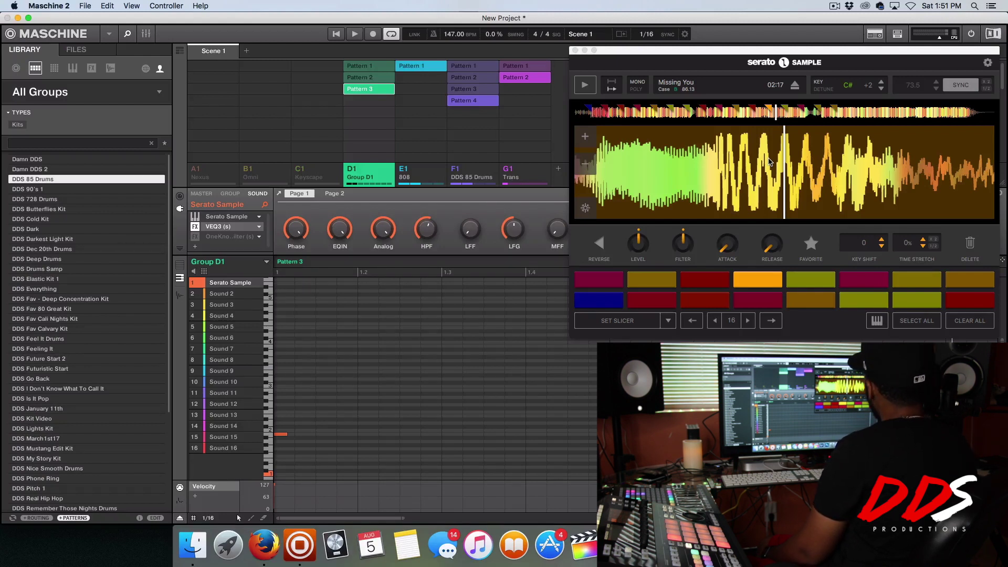
key("space")
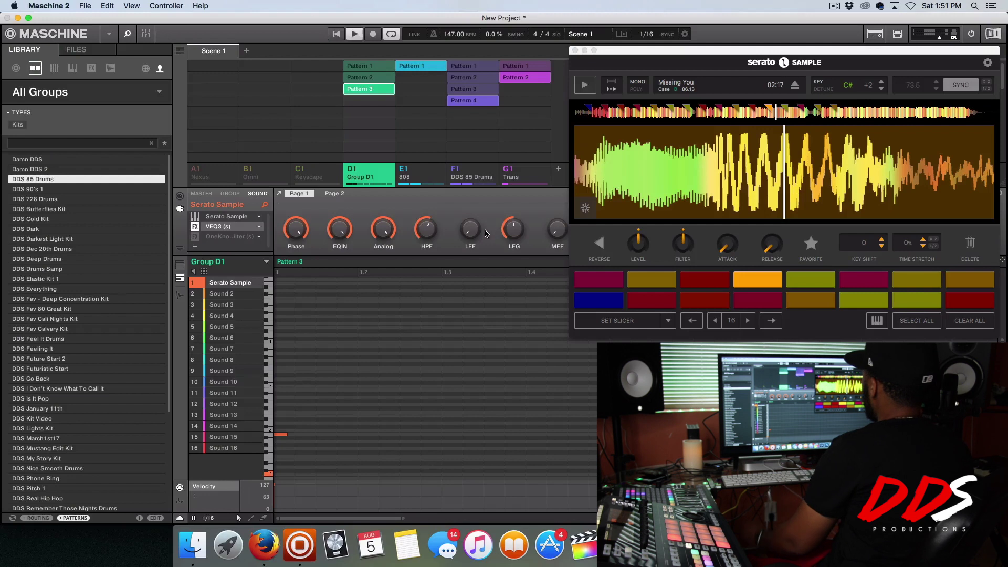
left_click(336, 35)
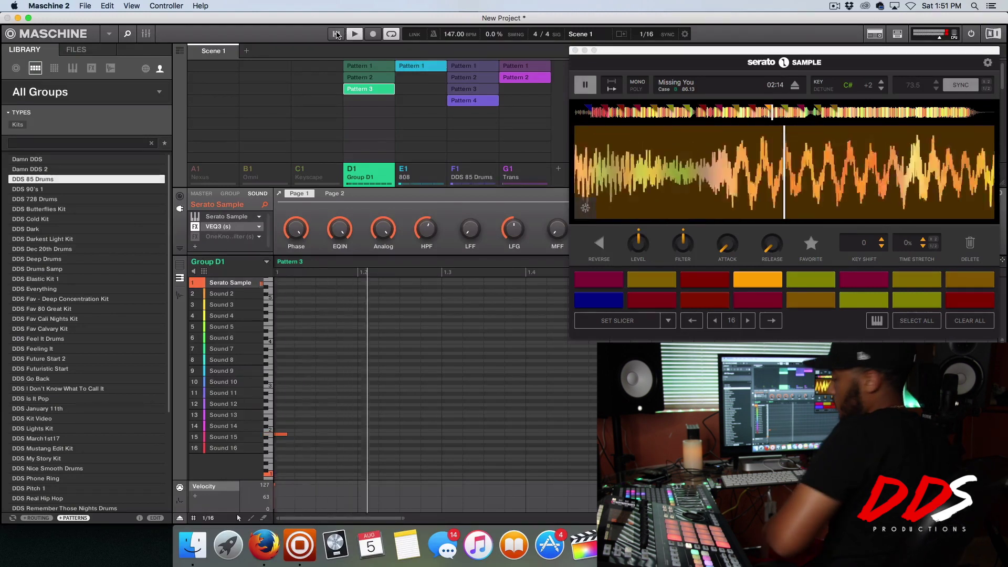
Step: Start saving the project under a new name in the Aug folder
key("super+s")
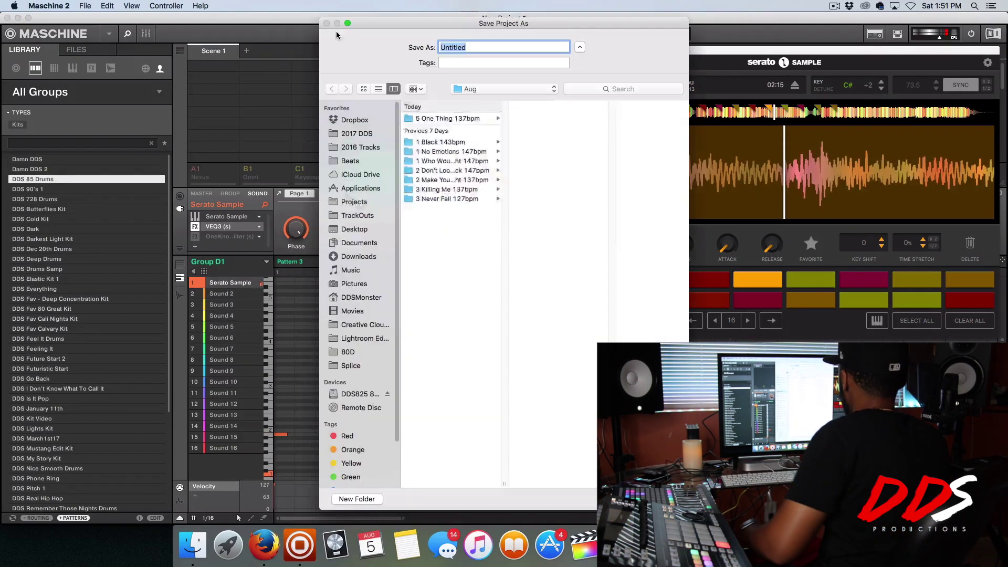